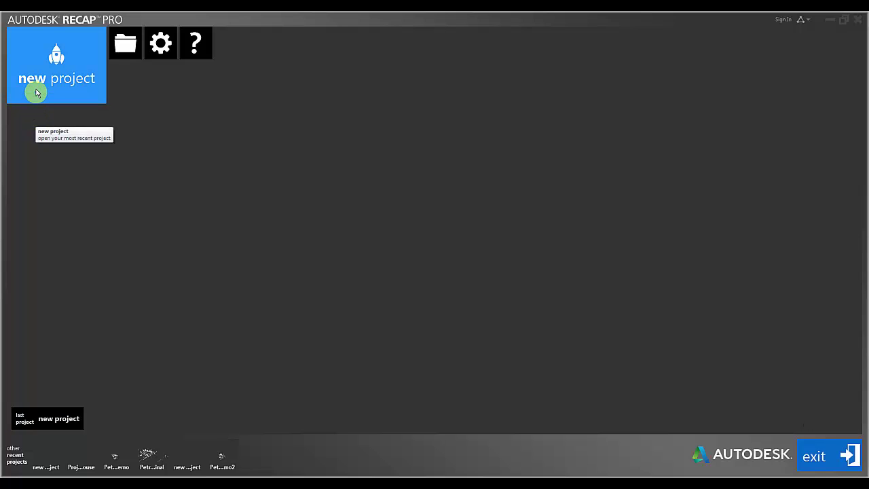
Step: Create a new project named Project House and save it in the Project House folder on the desktop
{"action": "left_click", "coordinate": [37, 87]}
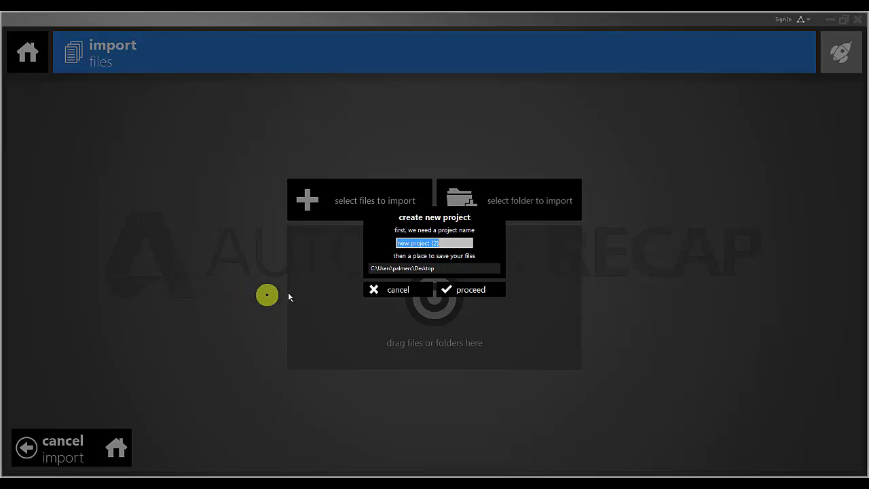
{"action": "left_click", "coordinate": [450, 272]}
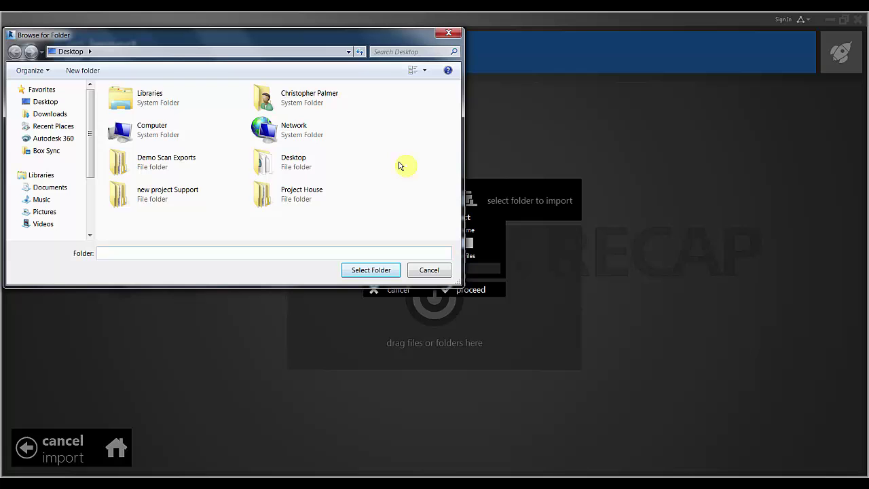
{"action": "left_click", "coordinate": [303, 189]}
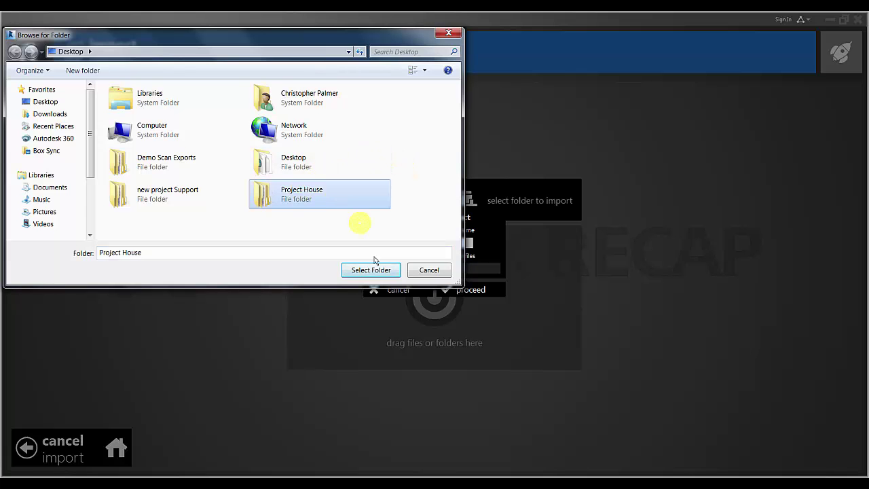
{"action": "left_click", "coordinate": [372, 270]}
{"action": "left_click", "coordinate": [455, 242]}
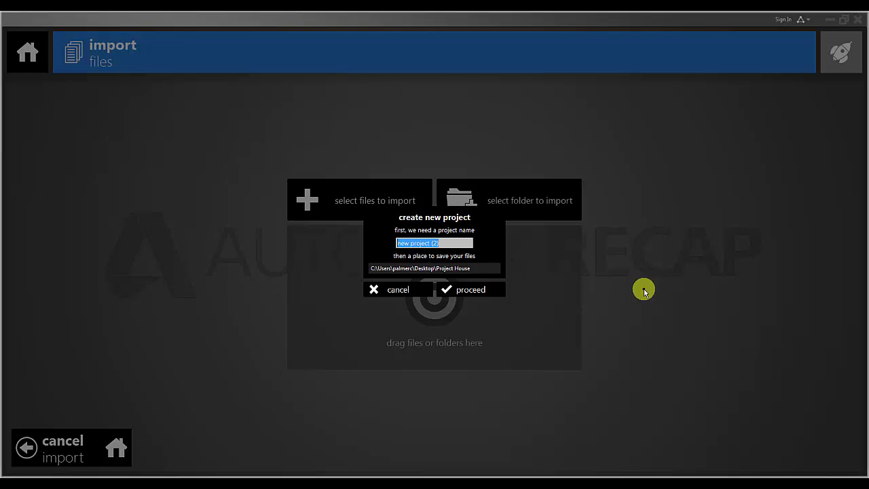
{"action": "type", "text": "Project House"}
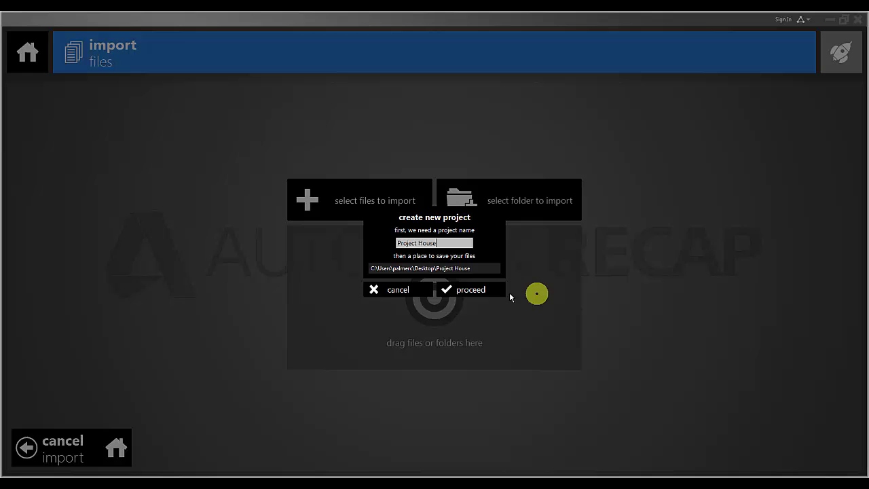
{"action": "left_click", "coordinate": [484, 294]}
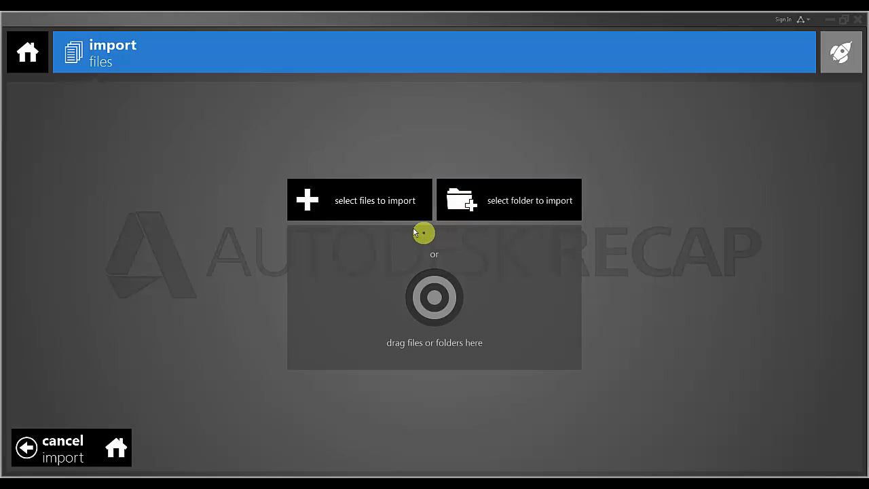
{"action": "left_click", "coordinate": [397, 213]}
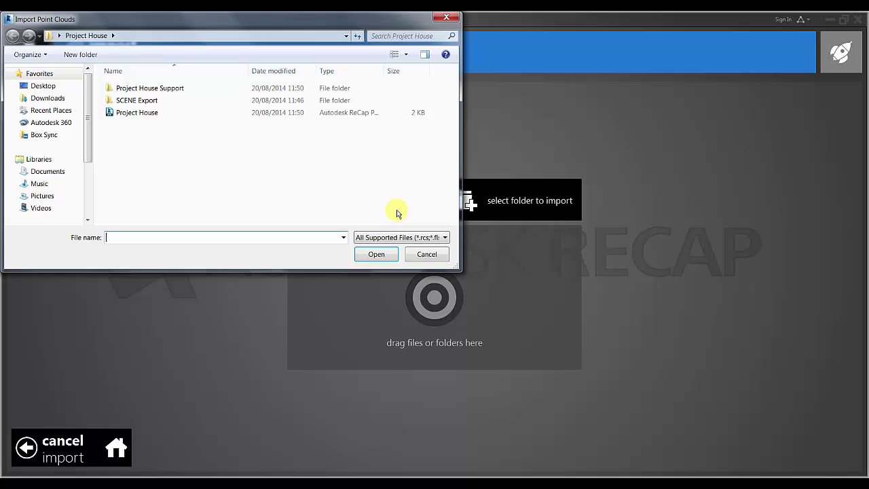
{"action": "double_click", "coordinate": [153, 104]}
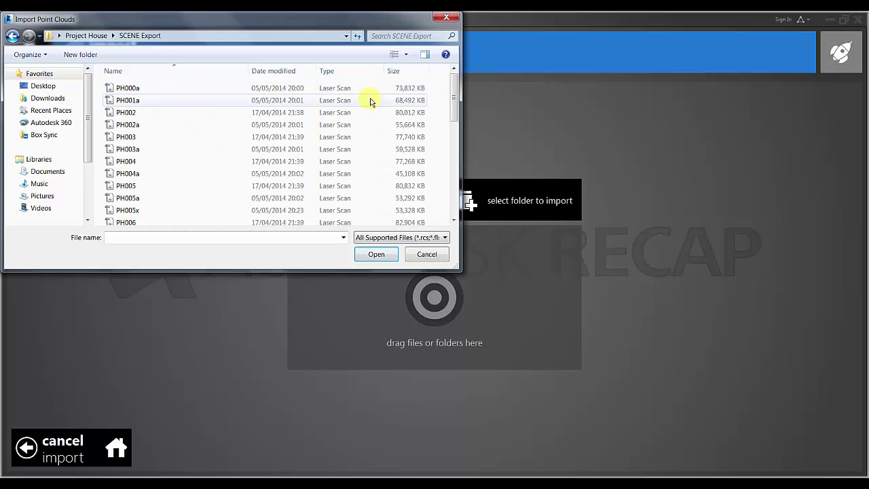
{"action": "left_click_drag", "start_coordinate": [454, 90], "coordinate": [453, 182]}
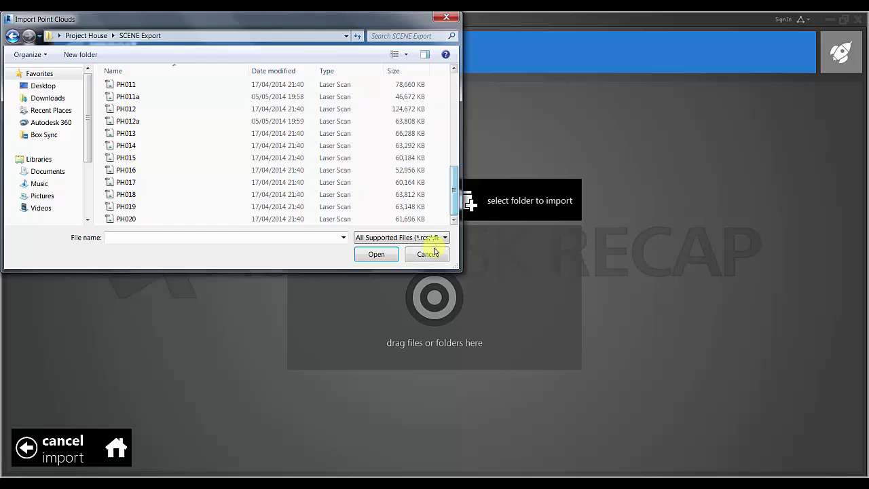
{"action": "left_click", "coordinate": [437, 253]}
Step: Import the whole SCENE Export folder of laser scans into the project
{"action": "left_click", "coordinate": [503, 213]}
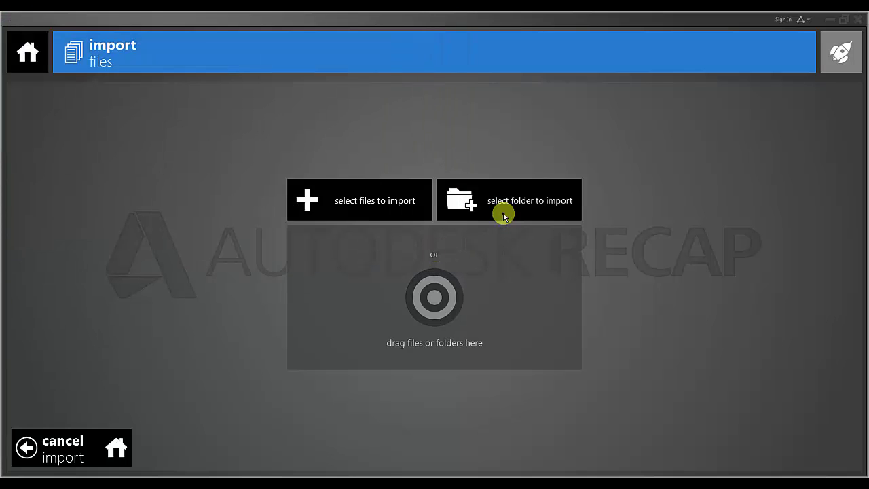
{"action": "left_click", "coordinate": [153, 102]}
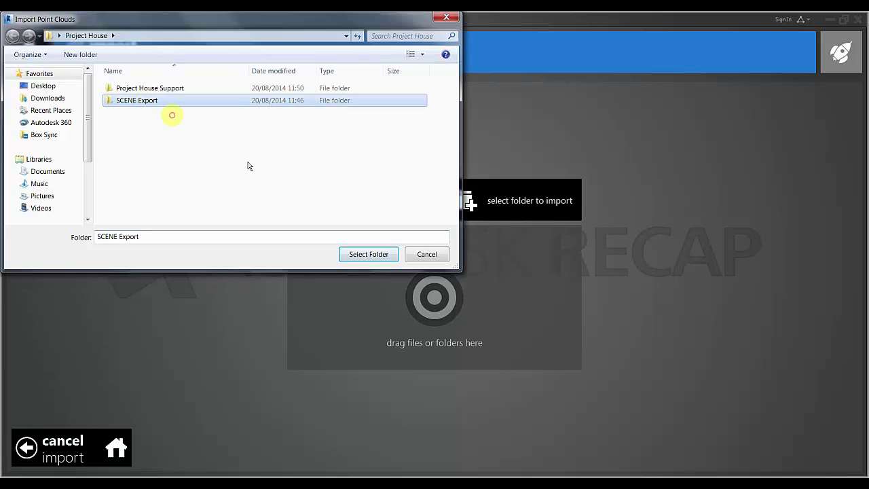
{"action": "left_click", "coordinate": [360, 255]}
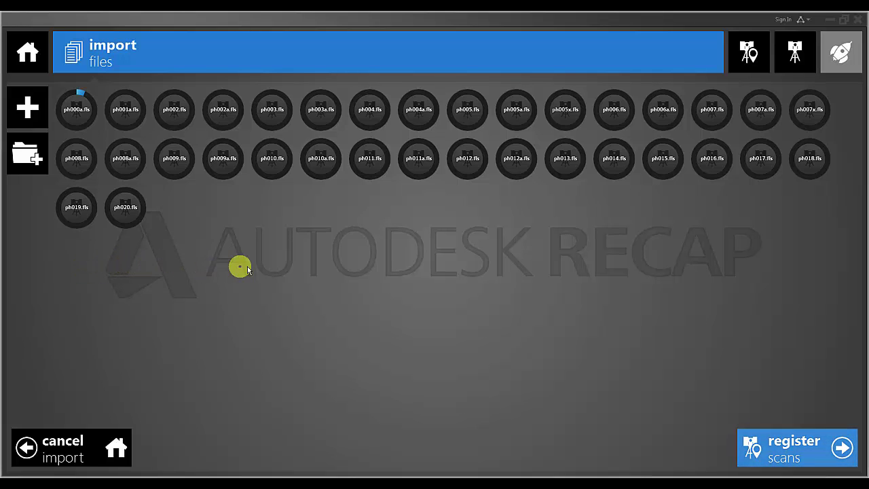
Step: Skip registration of the imported scans and start indexing them
{"action": "mouse_move", "coordinate": [801, 445]}
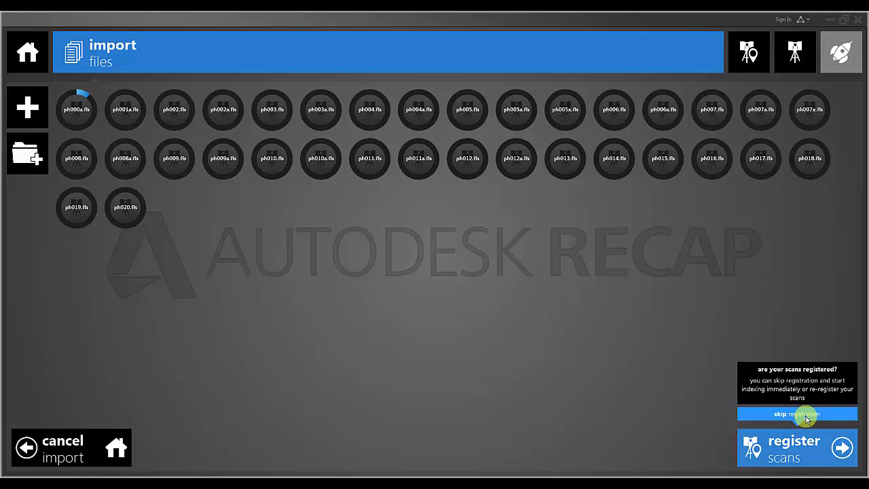
{"action": "left_click", "coordinate": [806, 415]}
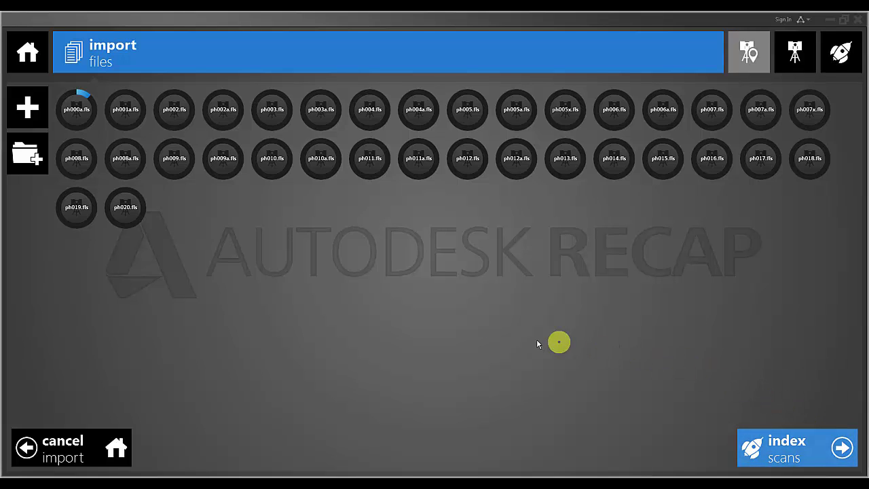
{"action": "left_click", "coordinate": [841, 447]}
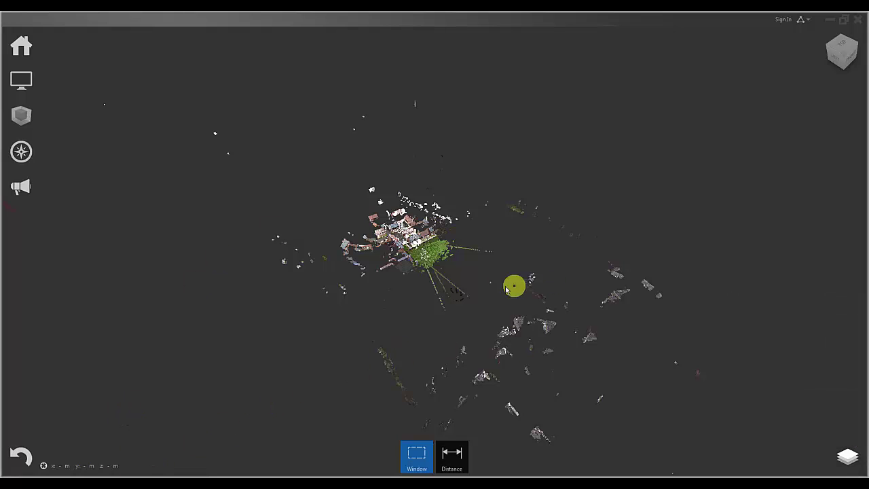
Step: Turn off the perspective display for the point cloud view
{"action": "mouse_move", "coordinate": [502, 293]}
{"action": "left_mouse_down"}
{"action": "mouse_move", "coordinate": [473, 304]}
{"action": "mouse_move", "coordinate": [469, 343]}
{"action": "mouse_move", "coordinate": [397, 389]}
{"action": "mouse_move", "coordinate": [413, 335]}
{"action": "mouse_move", "coordinate": [440, 326]}
{"action": "left_mouse_up"}
{"action": "mouse_move", "coordinate": [20, 117]}
{"action": "mouse_move", "coordinate": [30, 88]}
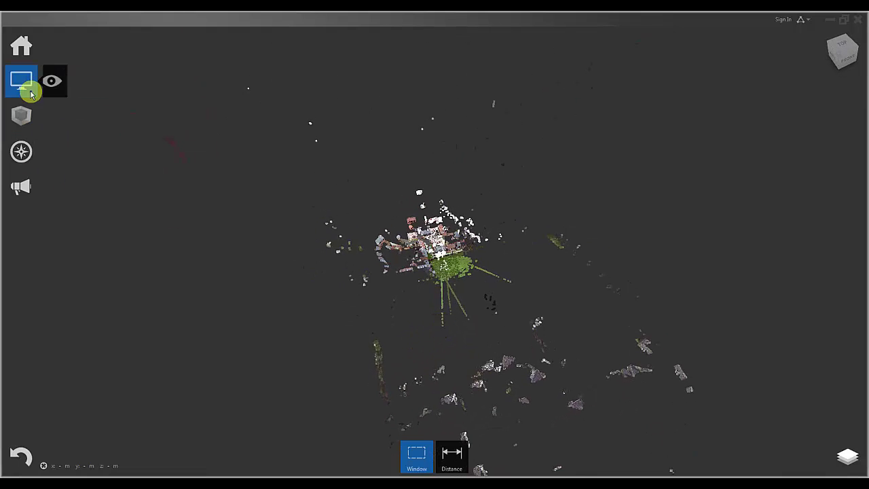
{"action": "mouse_move", "coordinate": [166, 83]}
{"action": "left_click", "coordinate": [172, 194]}
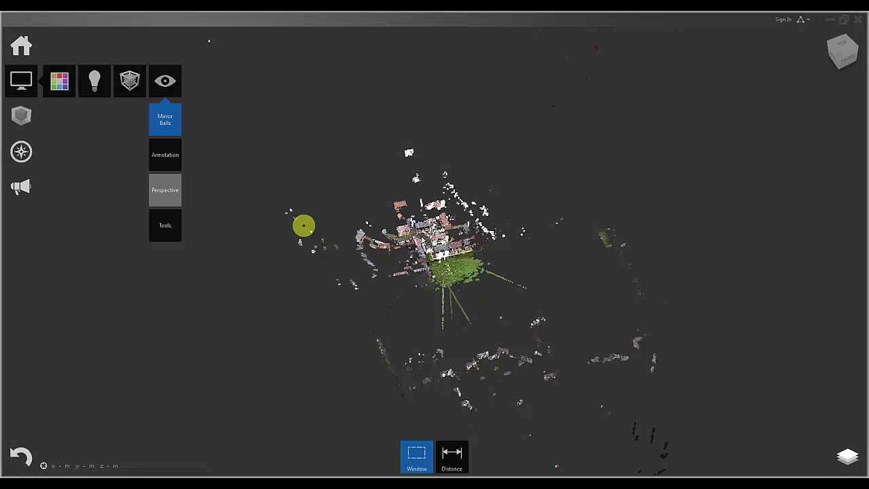
Step: Window-select the central housing area from the top view and save it as a region named Site
{"action": "left_click_drag", "start_coordinate": [561, 273], "coordinate": [514, 357]}
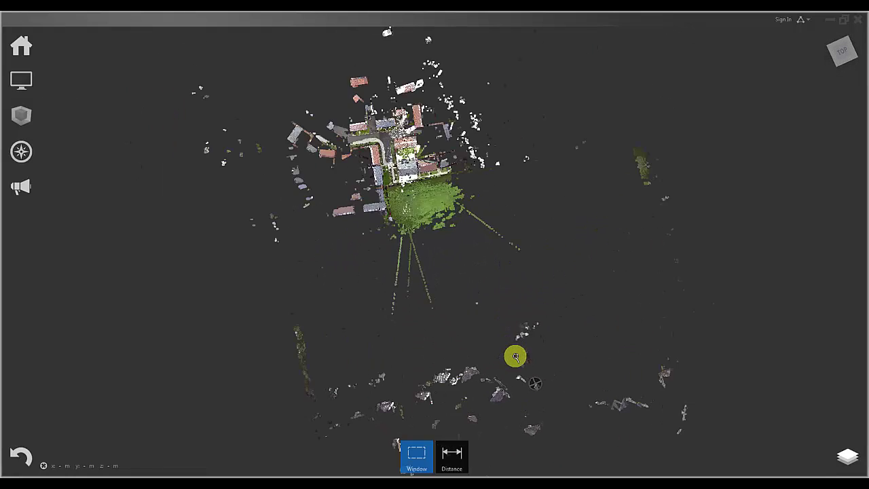
{"action": "scroll", "coordinate": [516, 351], "scroll_direction": "down", "scroll_amount": 5}
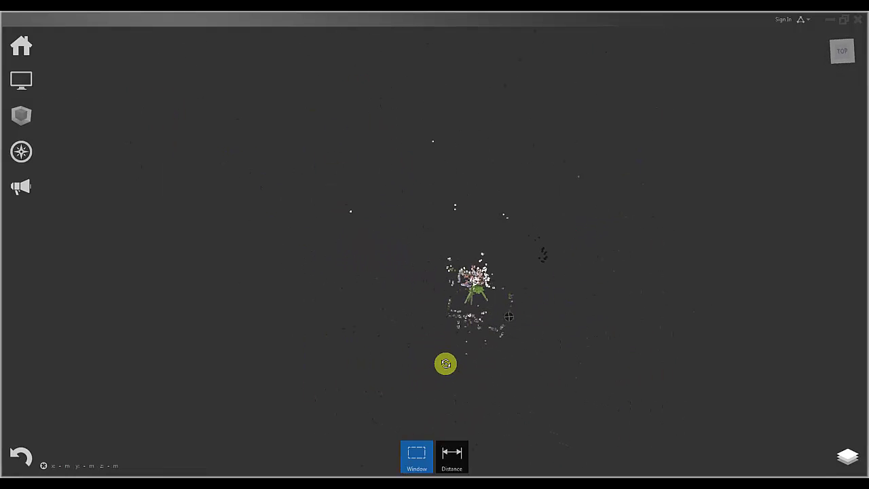
{"action": "mouse_move", "coordinate": [422, 461]}
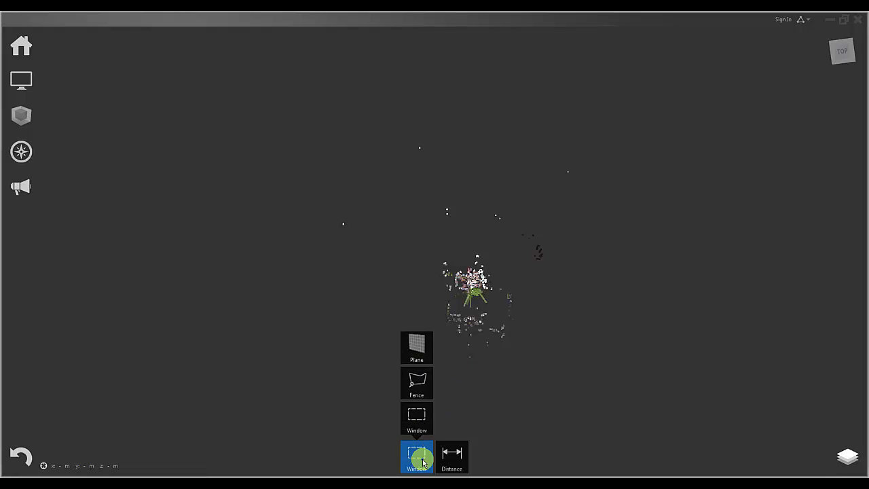
{"action": "left_click", "coordinate": [419, 424]}
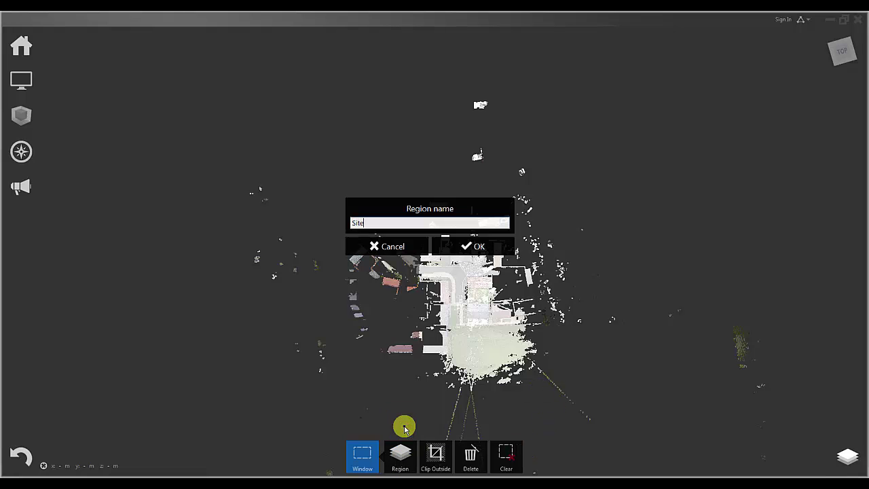
{"action": "left_click", "coordinate": [480, 248]}
Step: Hide the Site scan region so that only the points outside it are shown
{"action": "middle_click_drag", "start_coordinate": [631, 392], "coordinate": [631, 334]}
{"action": "left_click", "coordinate": [848, 456]}
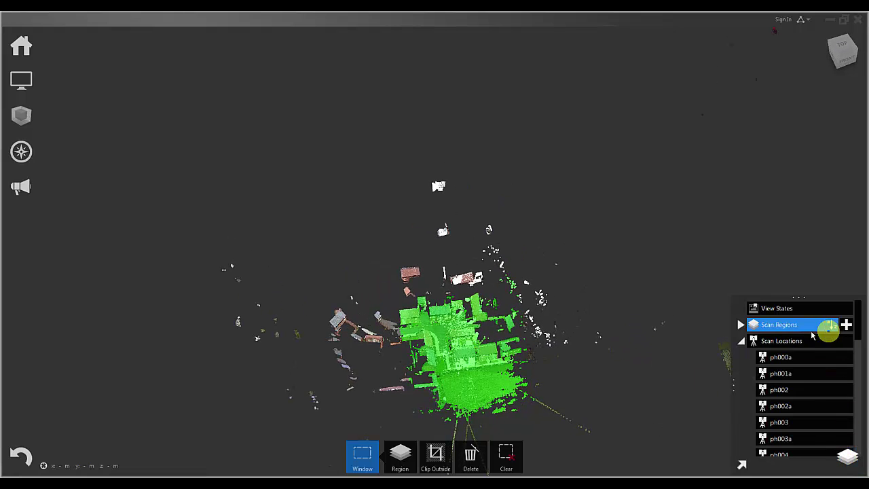
{"action": "left_click", "coordinate": [741, 340]}
{"action": "left_click", "coordinate": [740, 325]}
{"action": "left_click", "coordinate": [789, 342]}
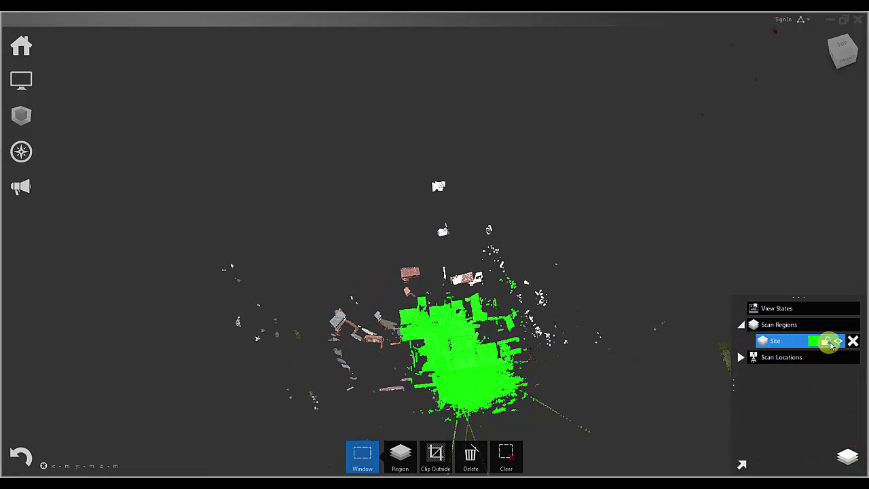
{"action": "left_click", "coordinate": [826, 341]}
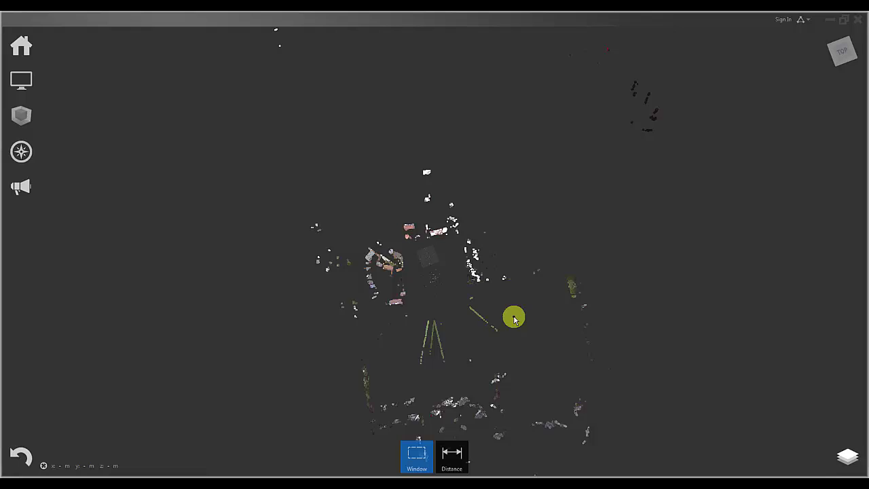
Step: Window-select and delete all the remaining points outside the Site region, and show the Site region again
{"action": "scroll", "coordinate": [514, 319], "scroll_direction": "down", "scroll_amount": 5}
{"action": "left_click_drag", "start_coordinate": [220, 61], "coordinate": [630, 353]}
{"action": "key", "text": "Delete"}
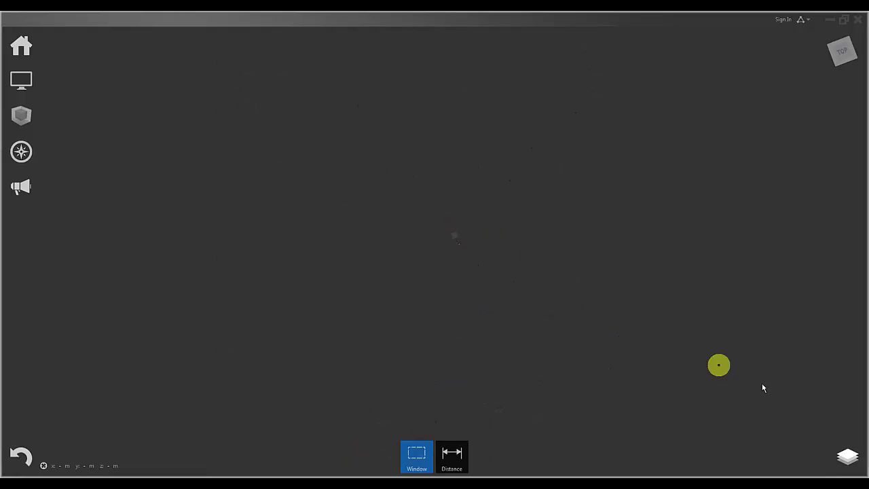
{"action": "left_click", "coordinate": [847, 456]}
{"action": "left_click", "coordinate": [830, 341]}
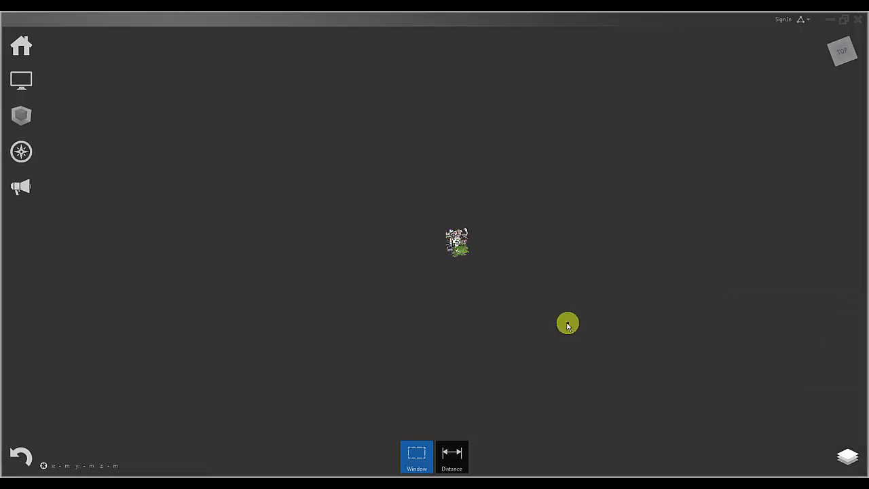
Step: Fence-select and delete the stray points, small outbuilding and end house behind the row facing the green
{"action": "middle_click_drag", "start_coordinate": [466, 245], "coordinate": [454, 245], "text": "shift"}
{"action": "scroll", "coordinate": [456, 245], "scroll_direction": "up", "scroll_amount": 10}
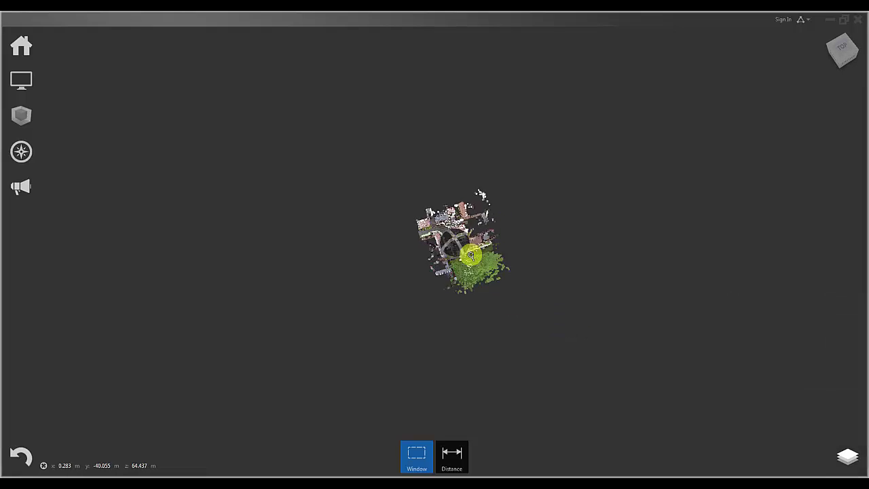
{"action": "middle_click_drag", "start_coordinate": [598, 309], "coordinate": [621, 274], "text": "shift"}
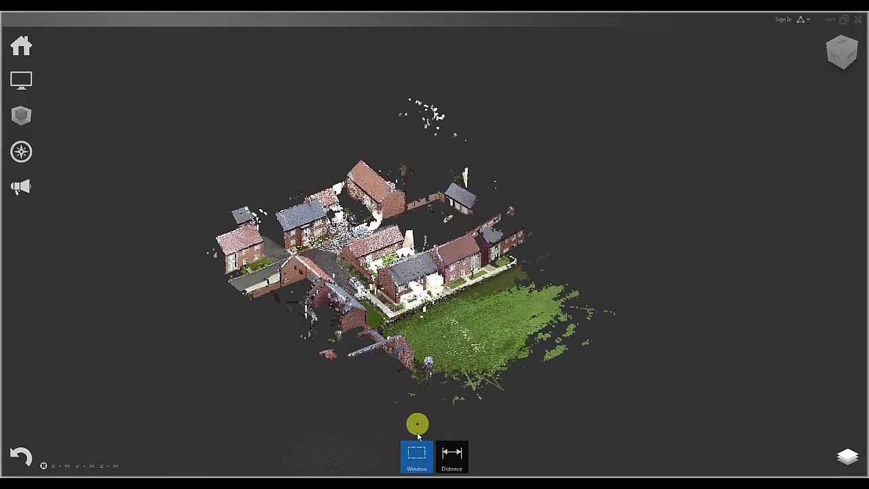
{"action": "mouse_move", "coordinate": [419, 457]}
{"action": "left_click", "coordinate": [418, 391]}
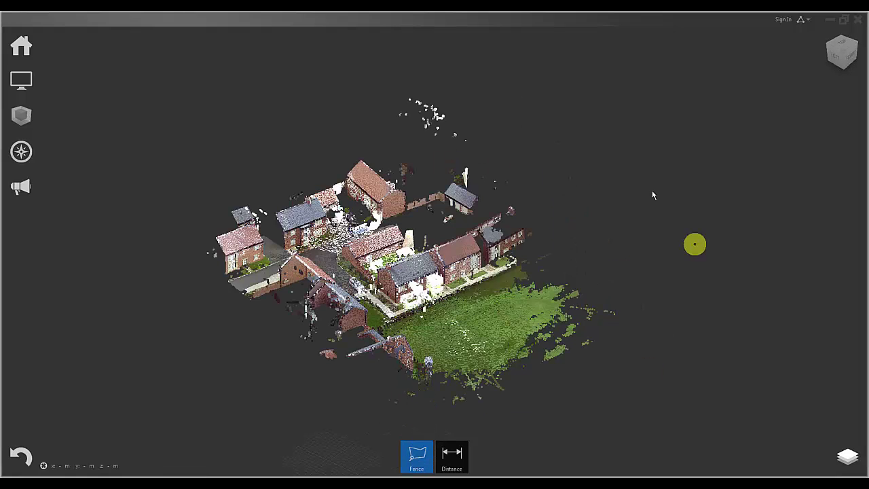
{"action": "left_click", "coordinate": [402, 80]}
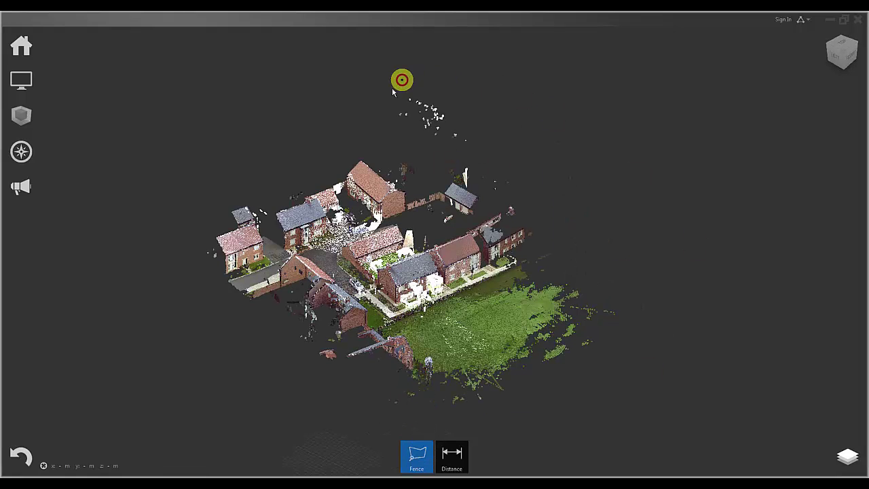
{"action": "left_click", "coordinate": [410, 220]}
{"action": "left_click", "coordinate": [574, 288]}
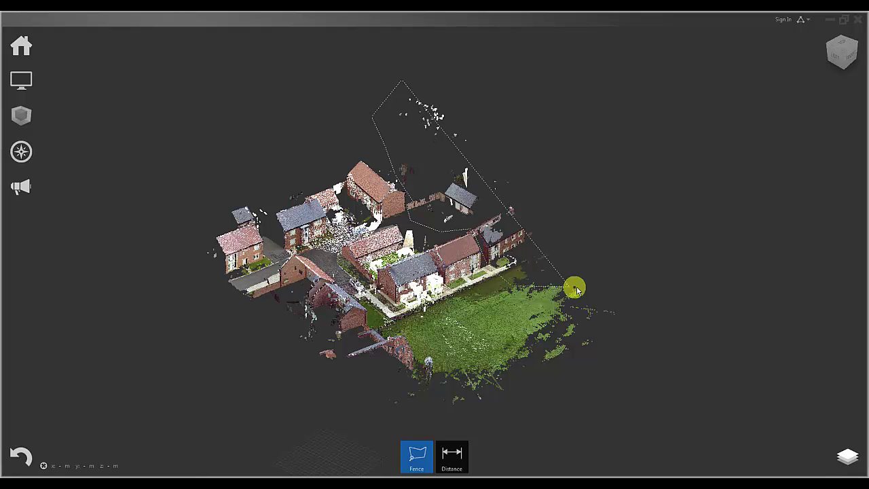
{"action": "double_click", "coordinate": [613, 140]}
{"action": "key", "text": "Delete"}
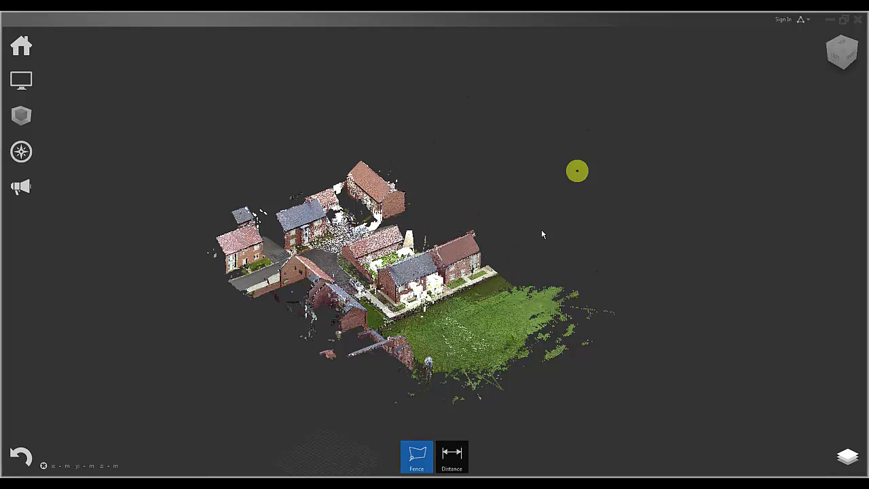
Step: From the top view, fence-select and delete the stray points and outbuilding behind the row of houses along the site's west edge
{"action": "left_click_drag", "start_coordinate": [525, 368], "coordinate": [435, 425]}
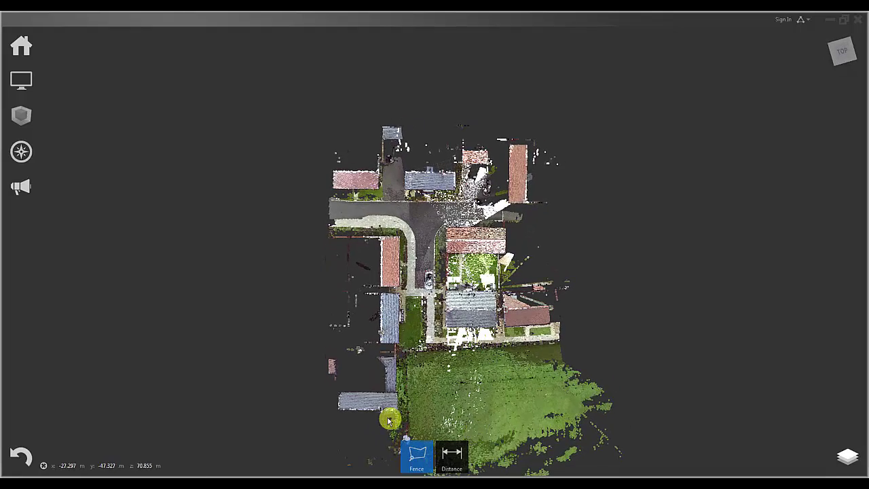
{"action": "left_click", "coordinate": [327, 240]}
{"action": "left_click", "coordinate": [378, 239]}
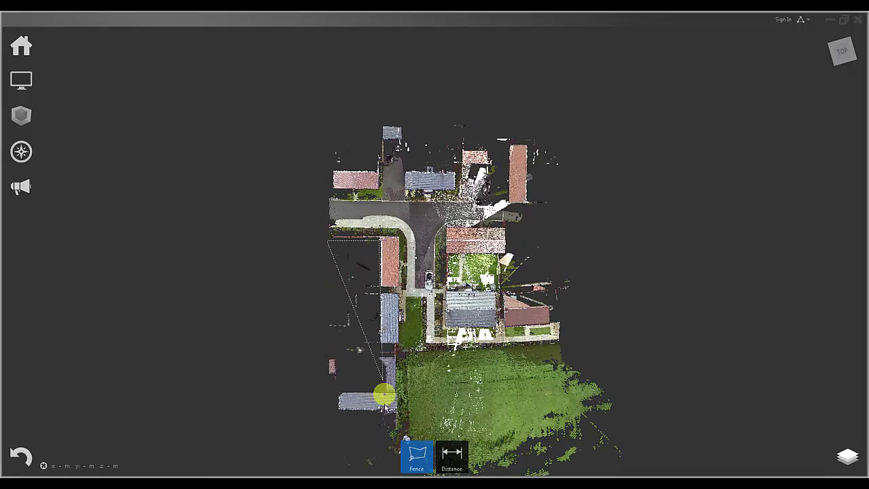
{"action": "left_click", "coordinate": [380, 471]}
{"action": "left_click", "coordinate": [336, 471]}
{"action": "double_click", "coordinate": [282, 373]}
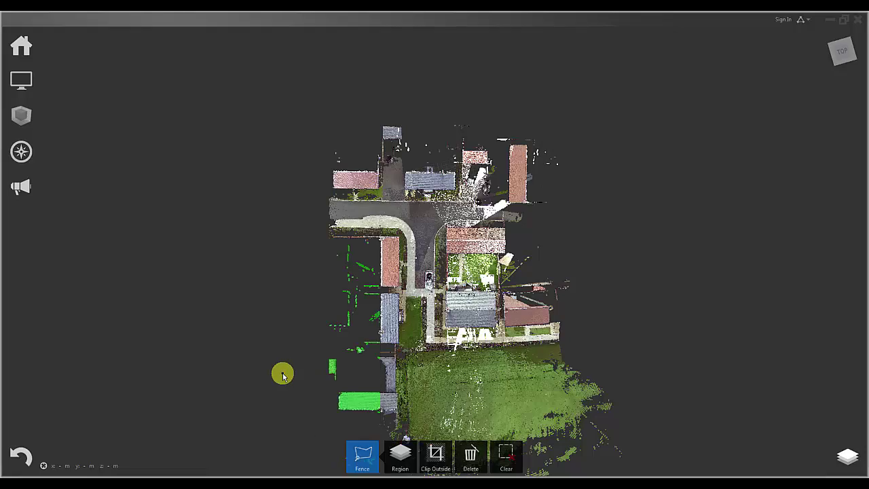
{"action": "key", "text": "Delete"}
Step: Fence-select the grey-roofed central house with its rear projection from the top view and save it as a region named House
{"action": "left_click_drag", "start_coordinate": [541, 269], "coordinate": [516, 338]}
{"action": "middle_click_drag", "start_coordinate": [515, 340], "coordinate": [431, 294], "text": "shift"}
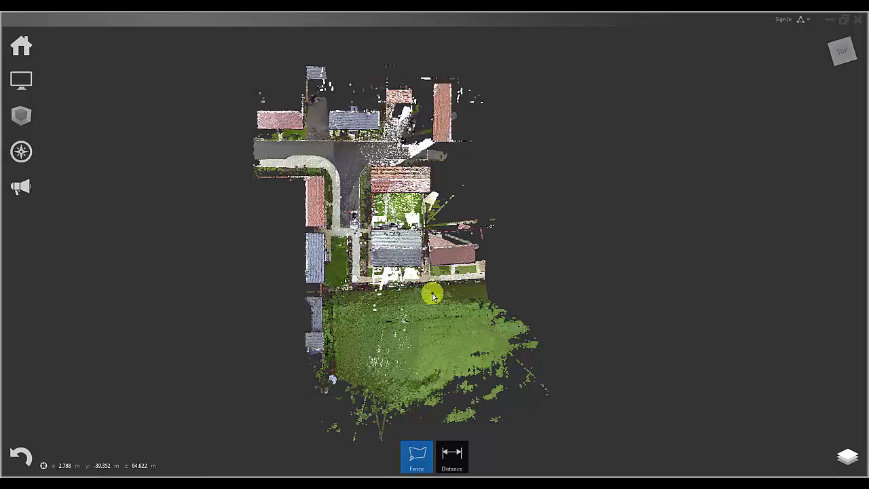
{"action": "scroll", "coordinate": [378, 252], "scroll_direction": "up", "scroll_amount": 5}
{"action": "scroll", "coordinate": [428, 263], "scroll_direction": "up", "scroll_amount": 4}
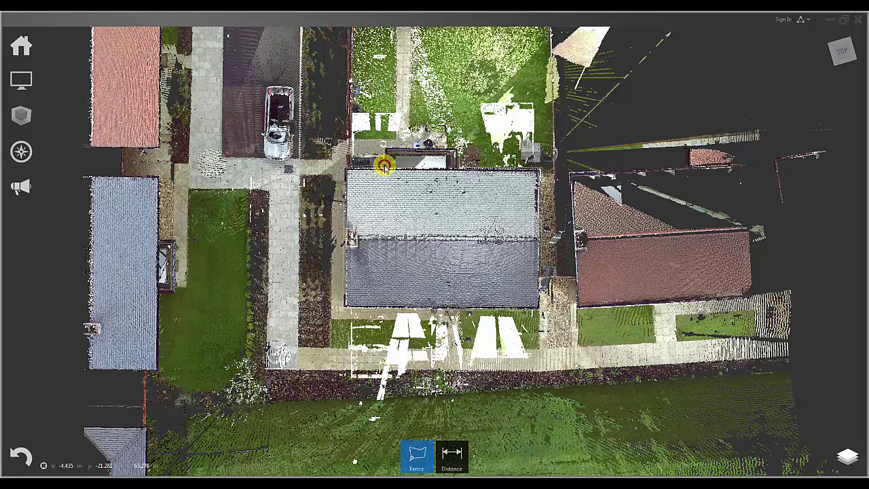
{"action": "mouse_move", "coordinate": [401, 456]}
{"action": "left_click", "coordinate": [400, 415]}
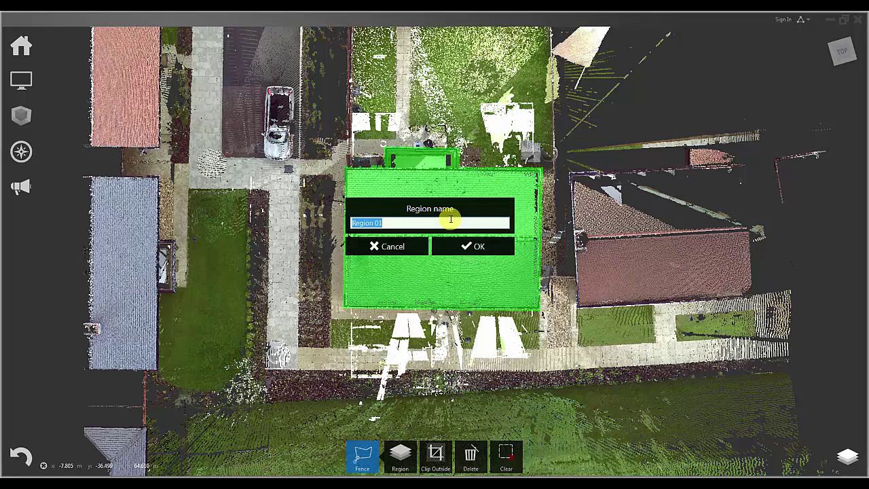
{"action": "left_click", "coordinate": [460, 252]}
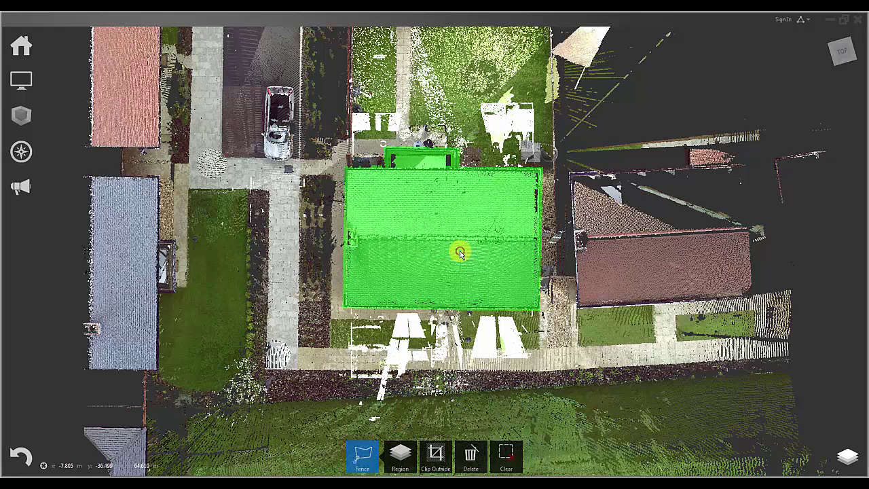
Step: Hide the House scan region and inspect the surrounding scene without it
{"action": "left_click", "coordinate": [846, 462]}
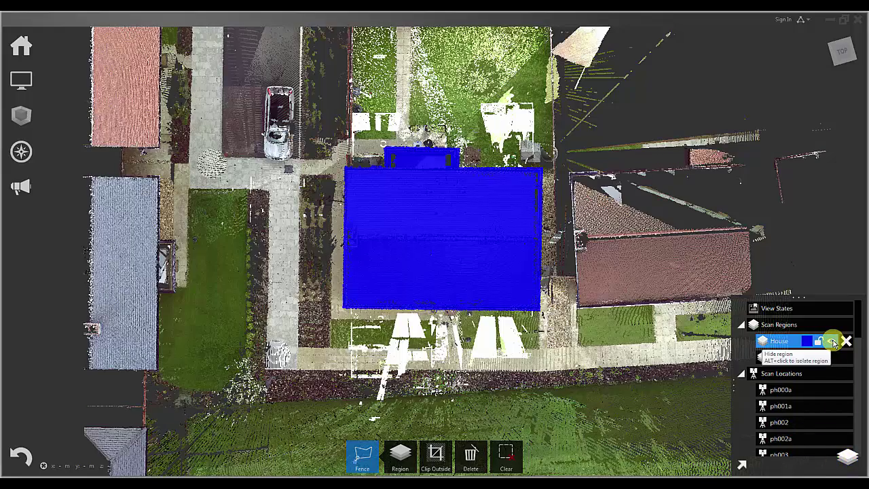
{"action": "left_click", "coordinate": [833, 340]}
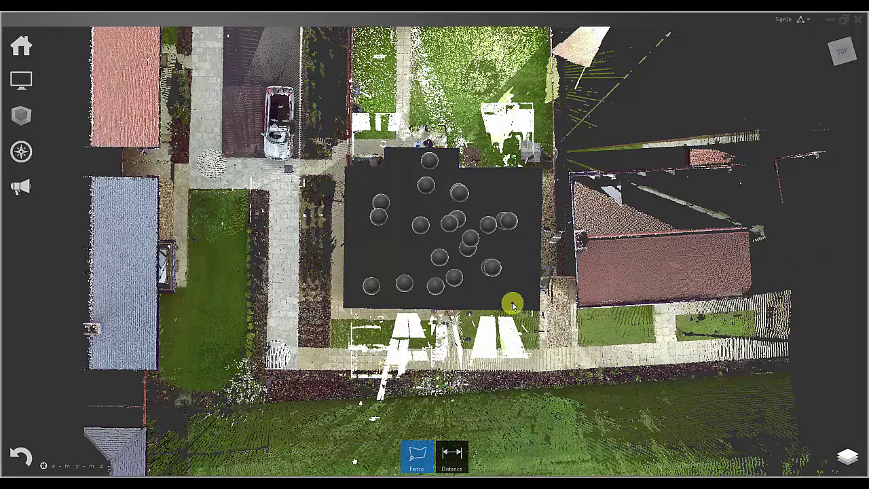
{"action": "left_click_drag", "start_coordinate": [512, 301], "coordinate": [312, 273]}
{"action": "scroll", "coordinate": [313, 273], "scroll_direction": "down", "scroll_amount": 1}
{"action": "scroll", "coordinate": [313, 274], "scroll_direction": "up", "scroll_amount": 4}
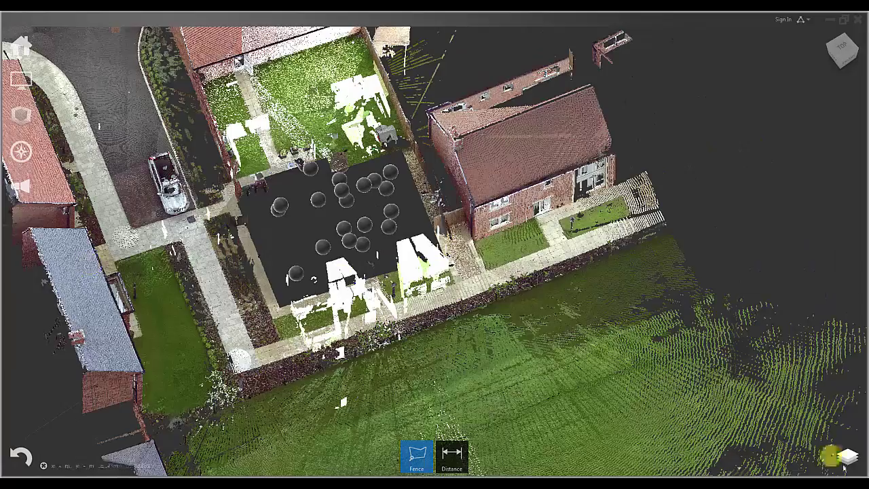
Step: Show the House scan region again and lock it against editing
{"action": "mouse_move", "coordinate": [839, 455]}
{"action": "left_click", "coordinate": [832, 342]}
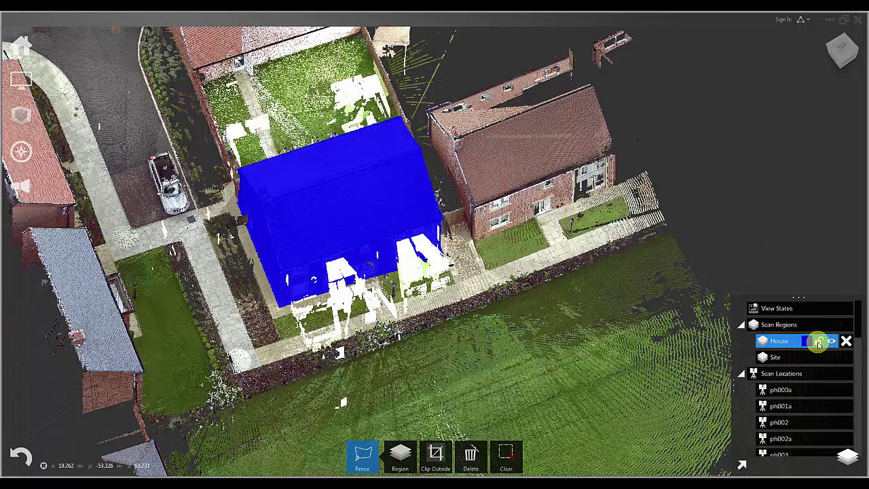
{"action": "left_click", "coordinate": [819, 342]}
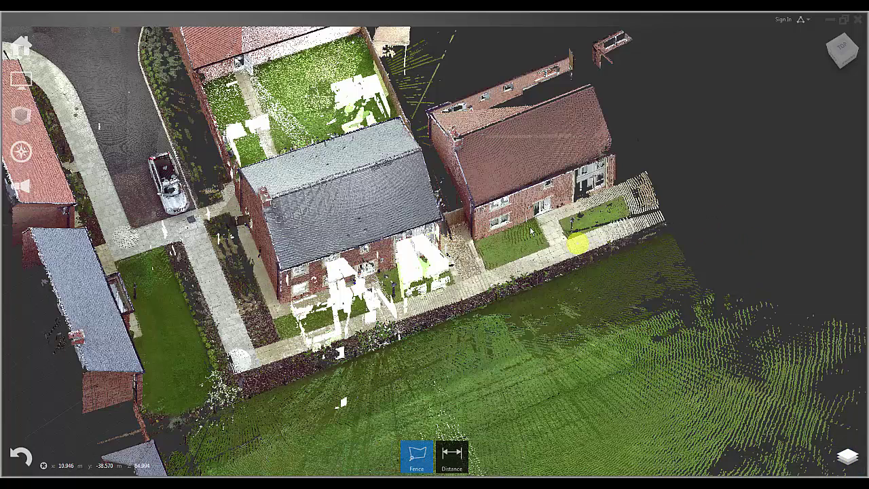
Step: Shrink the limit box around the central house by repeatedly picking points on and around it
{"action": "mouse_move", "coordinate": [23, 115]}
{"action": "left_click", "coordinate": [58, 115]}
{"action": "left_click", "coordinate": [437, 457]}
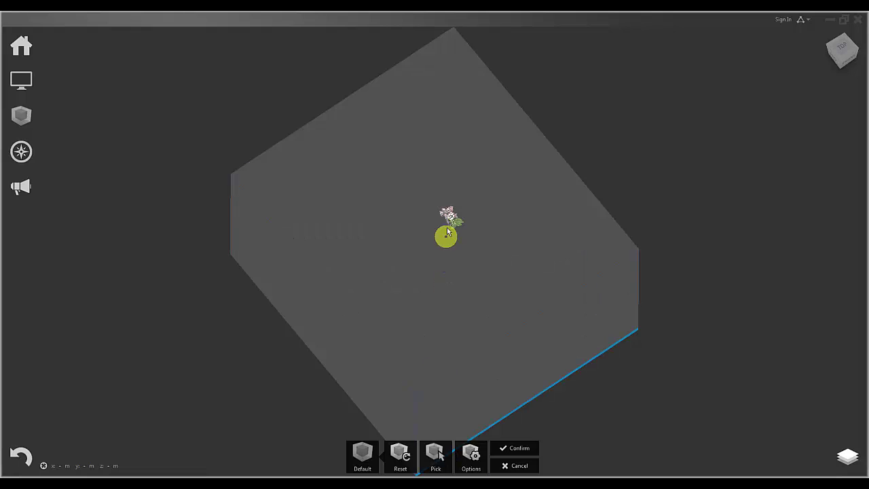
{"action": "left_click", "coordinate": [452, 217]}
{"action": "left_click", "coordinate": [437, 456]}
{"action": "left_click", "coordinate": [431, 249]}
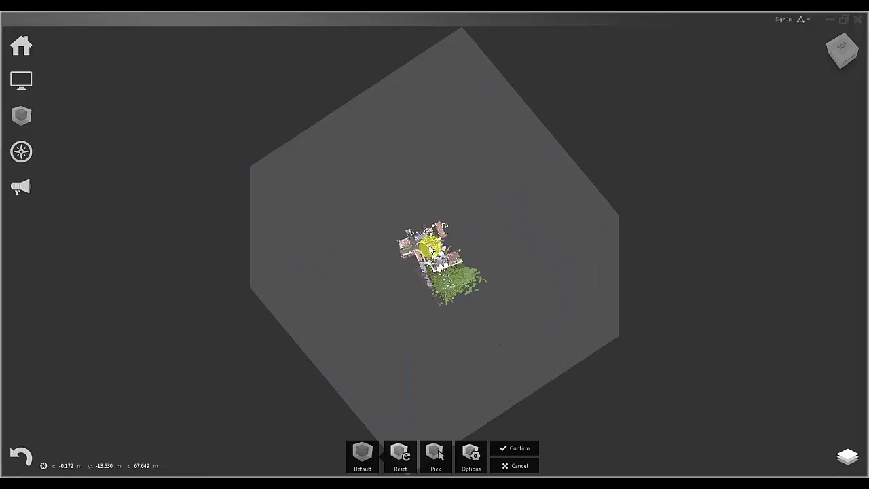
{"action": "mouse_move", "coordinate": [430, 249]}
{"action": "left_mouse_down"}
{"action": "mouse_move", "coordinate": [442, 253]}
{"action": "mouse_move", "coordinate": [441, 459]}
{"action": "mouse_move", "coordinate": [434, 251]}
{"action": "mouse_move", "coordinate": [434, 300]}
{"action": "mouse_move", "coordinate": [438, 260]}
{"action": "left_mouse_up"}
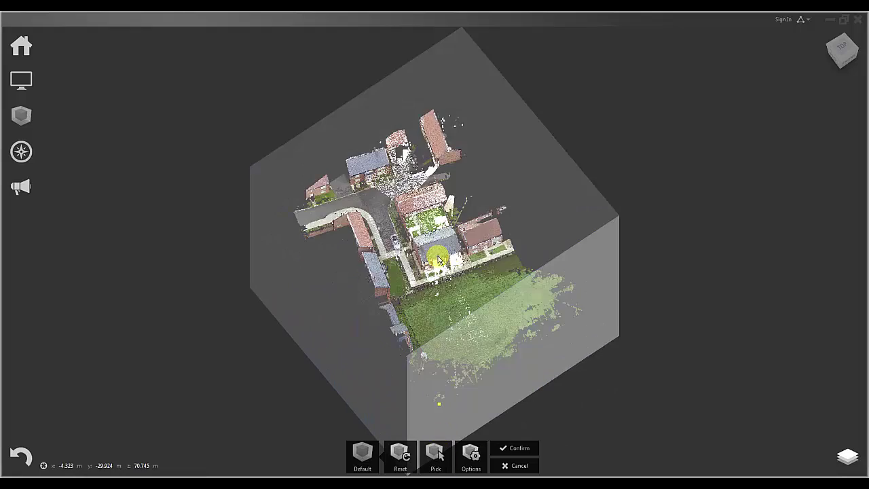
{"action": "left_click", "coordinate": [438, 260]}
{"action": "left_click", "coordinate": [436, 455]}
{"action": "left_click", "coordinate": [427, 249]}
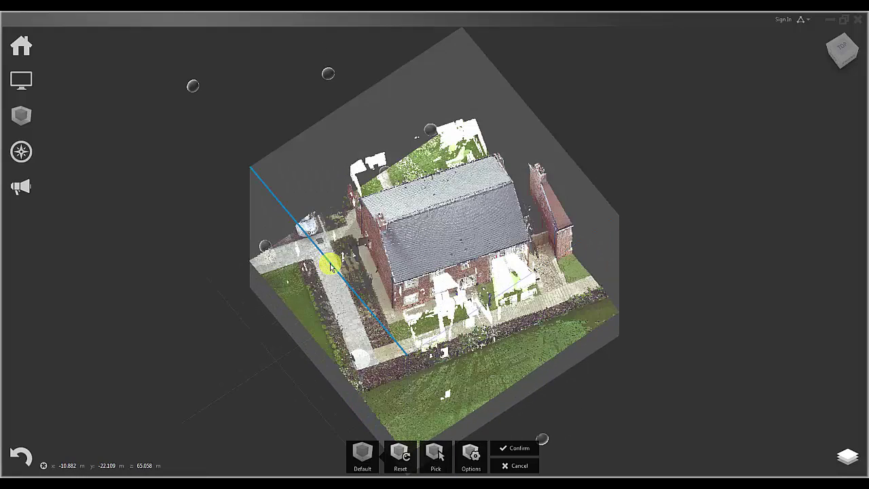
Step: Rotate the limit box to align with the house walls and confirm it
{"action": "left_click_drag", "start_coordinate": [248, 195], "coordinate": [258, 130]}
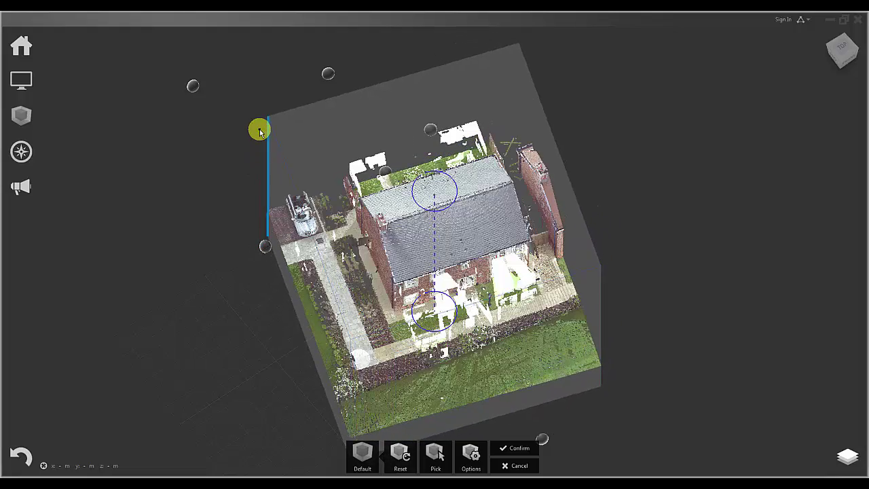
{"action": "left_click_drag", "start_coordinate": [520, 355], "coordinate": [267, 239]}
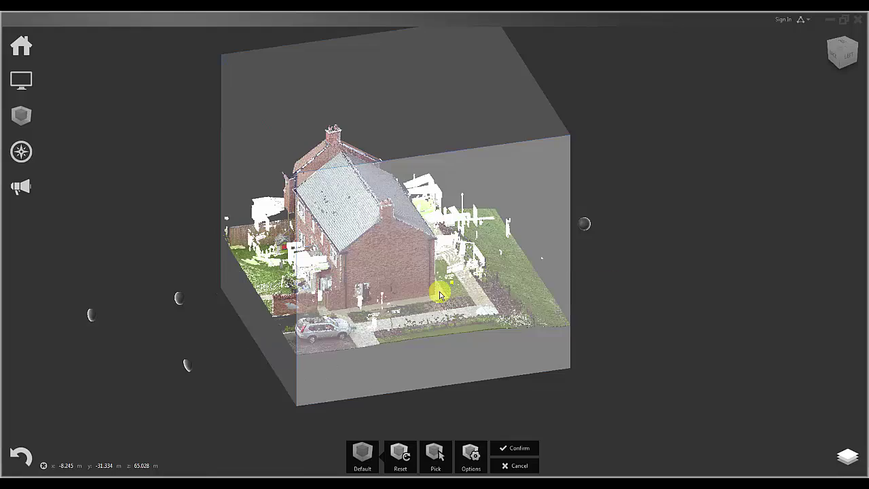
{"action": "left_click_drag", "start_coordinate": [440, 294], "coordinate": [239, 253]}
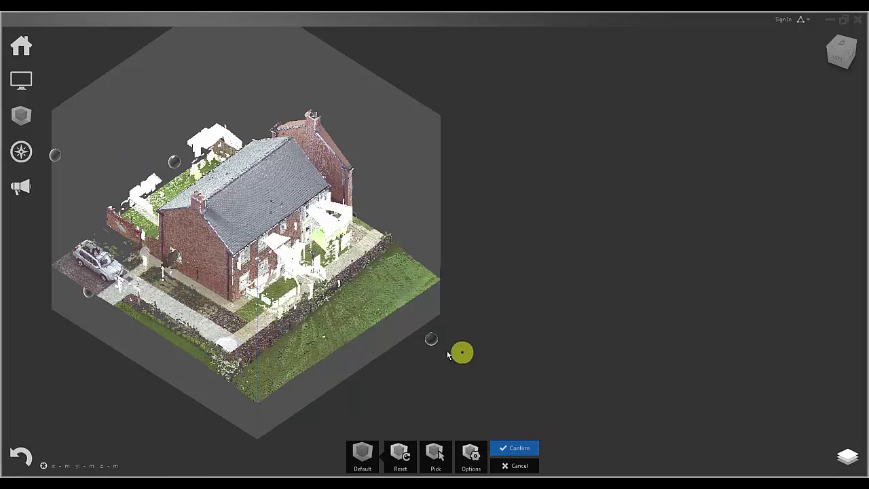
Step: From the left view, fence-select and delete the white stray points floating in front of and behind the locked house
{"action": "left_click_drag", "start_coordinate": [267, 278], "coordinate": [302, 264]}
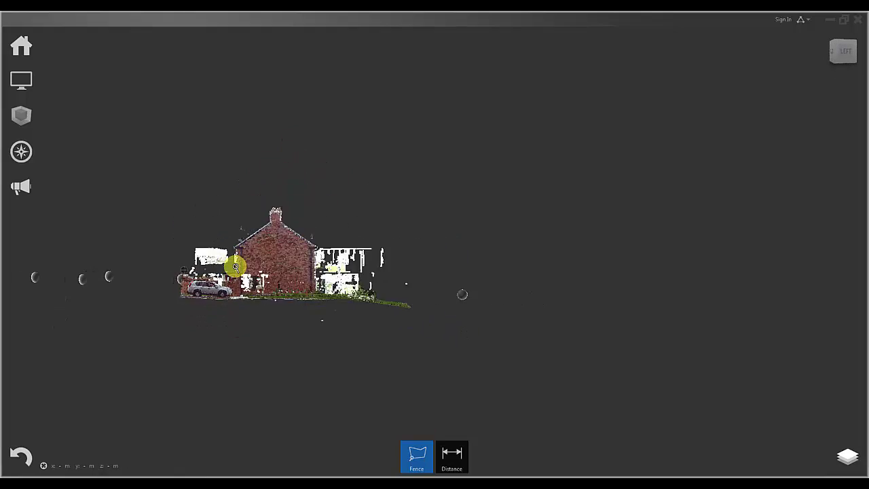
{"action": "scroll", "coordinate": [235, 266], "scroll_direction": "up", "scroll_amount": 5}
{"action": "left_click", "coordinate": [415, 454]}
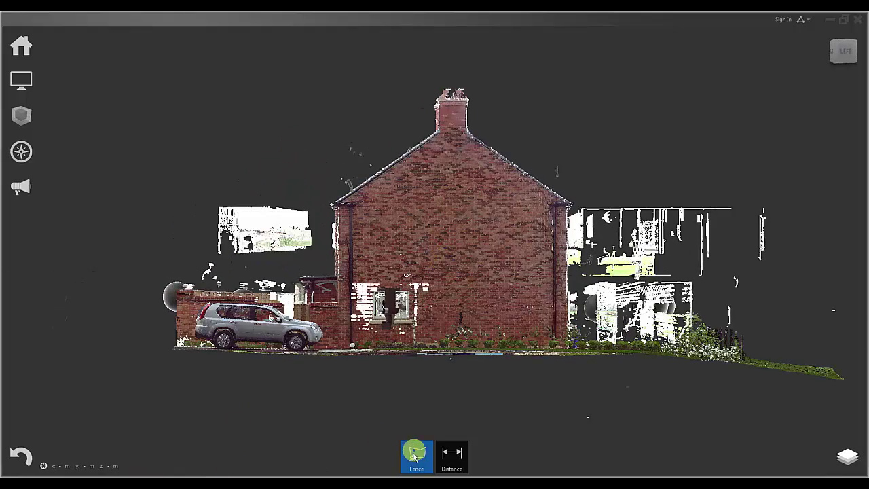
{"action": "left_click", "coordinate": [416, 383]}
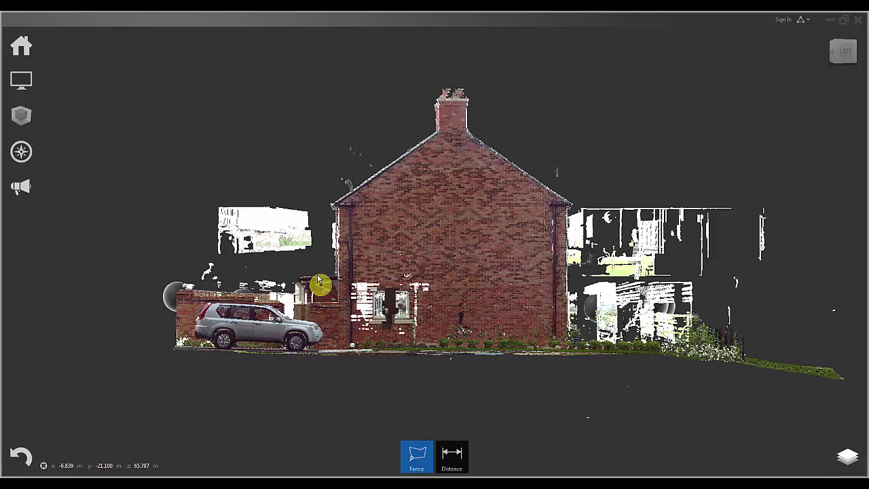
{"action": "left_click", "coordinate": [570, 205]}
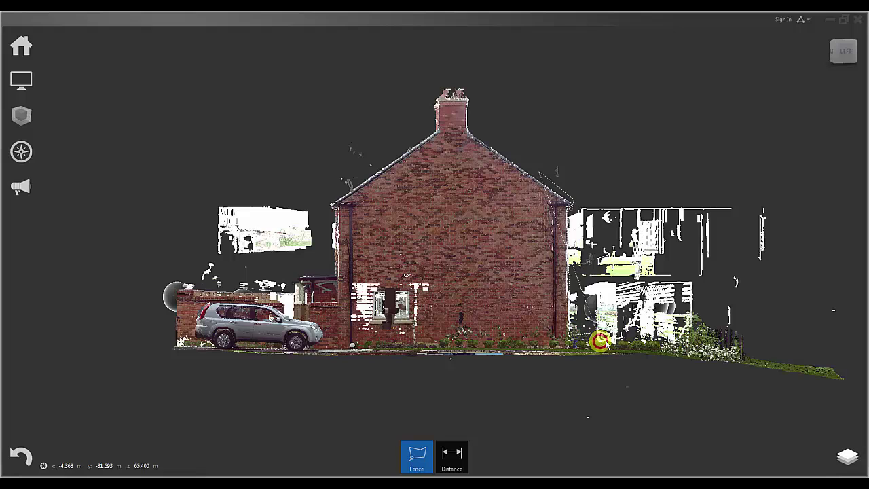
{"action": "left_click", "coordinate": [692, 313]}
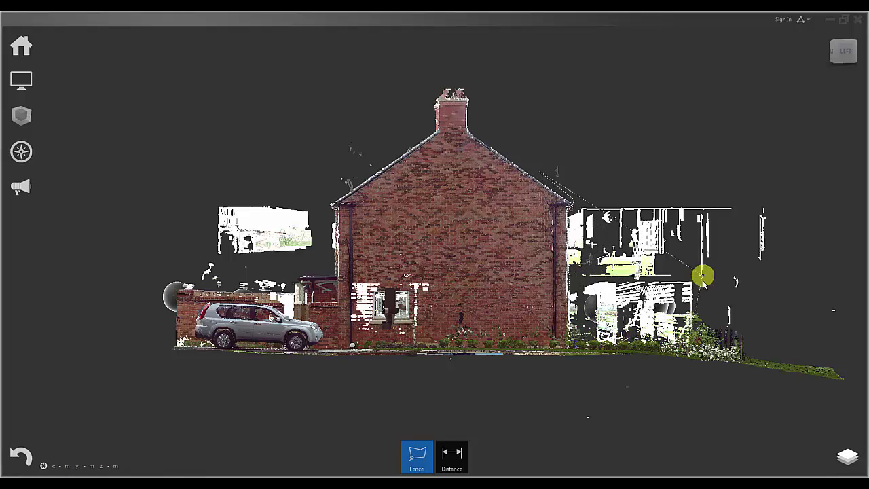
{"action": "left_click", "coordinate": [727, 331]}
{"action": "left_click", "coordinate": [847, 331]}
{"action": "left_click", "coordinate": [851, 276]}
{"action": "left_click", "coordinate": [838, 194]}
{"action": "left_click", "coordinate": [620, 137]}
{"action": "left_click", "coordinate": [556, 140]}
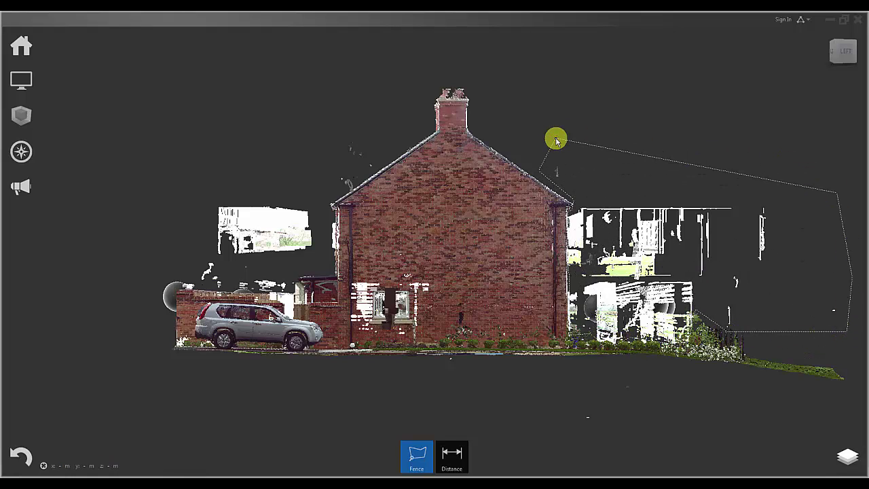
{"action": "left_click", "coordinate": [618, 173]}
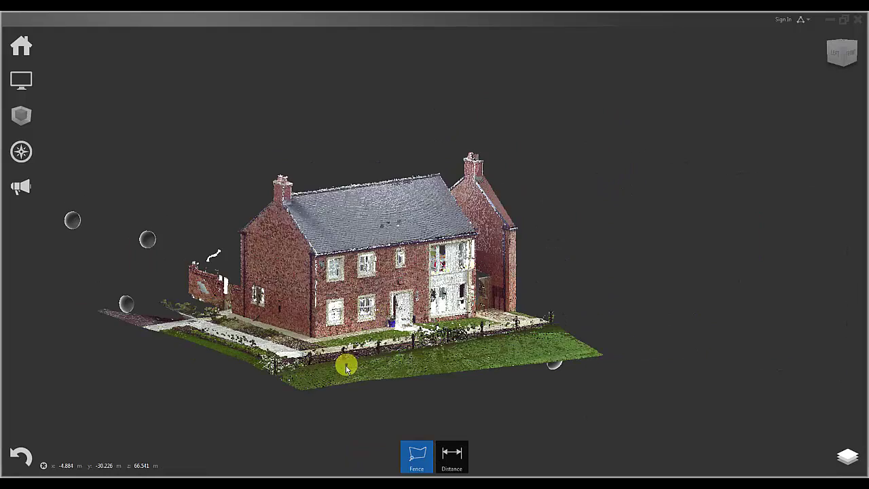
Step: Reset the limit box so that the whole site is displayed again
{"action": "left_click_drag", "start_coordinate": [343, 360], "coordinate": [362, 360]}
{"action": "scroll", "coordinate": [362, 361], "scroll_direction": "up", "scroll_amount": 5}
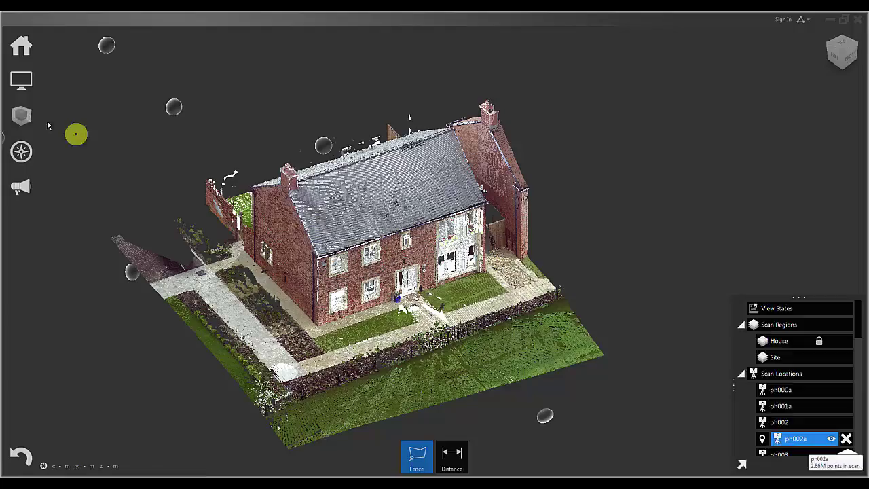
{"action": "mouse_move", "coordinate": [21, 116]}
{"action": "left_click", "coordinate": [93, 116]}
{"action": "scroll", "coordinate": [409, 340], "scroll_direction": "up", "scroll_amount": 1}
{"action": "scroll", "coordinate": [410, 341], "scroll_direction": "down", "scroll_amount": 5}
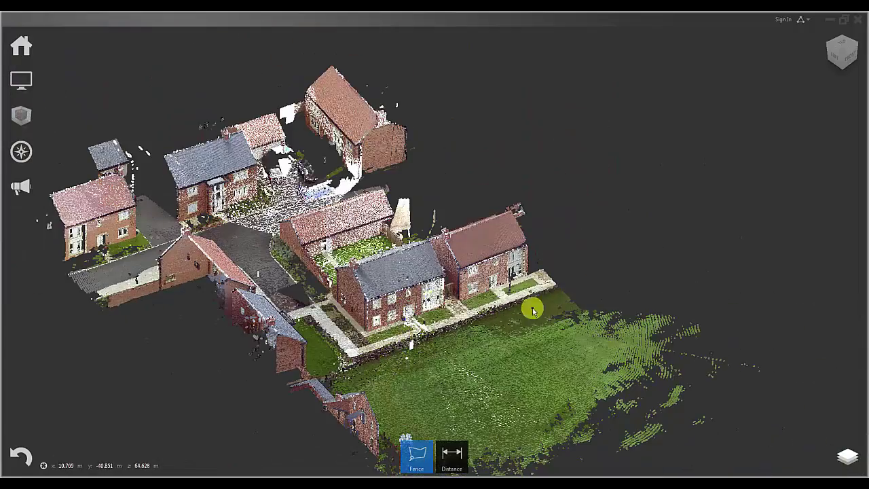
Step: Fence-select the red-roofed building behind the rear garden from the top view and save it as a region named Garage
{"action": "left_click_drag", "start_coordinate": [499, 272], "coordinate": [420, 381]}
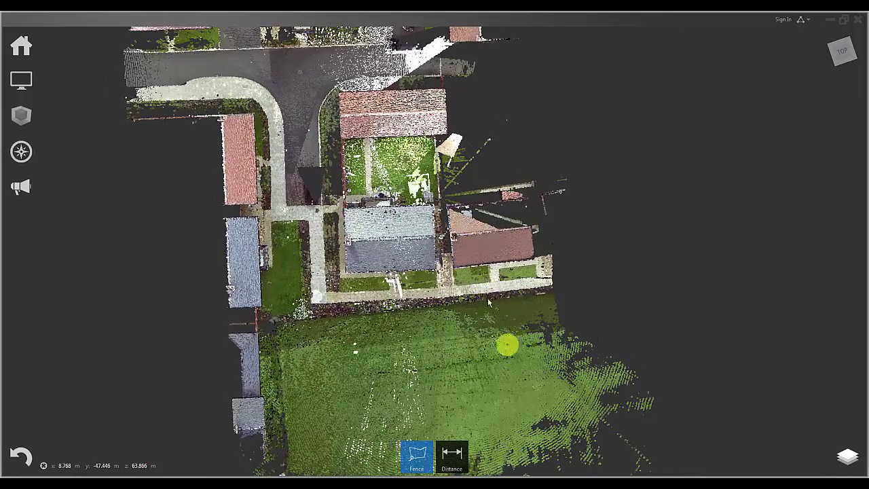
{"action": "middle_click_drag", "start_coordinate": [500, 254], "coordinate": [511, 370]}
{"action": "left_click", "coordinate": [848, 459]}
{"action": "left_click", "coordinate": [839, 465]}
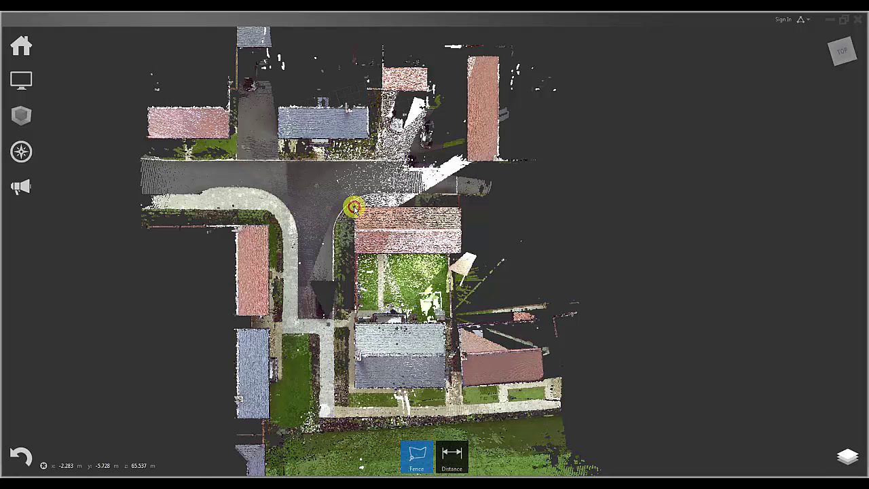
{"action": "left_click", "coordinate": [353, 207]}
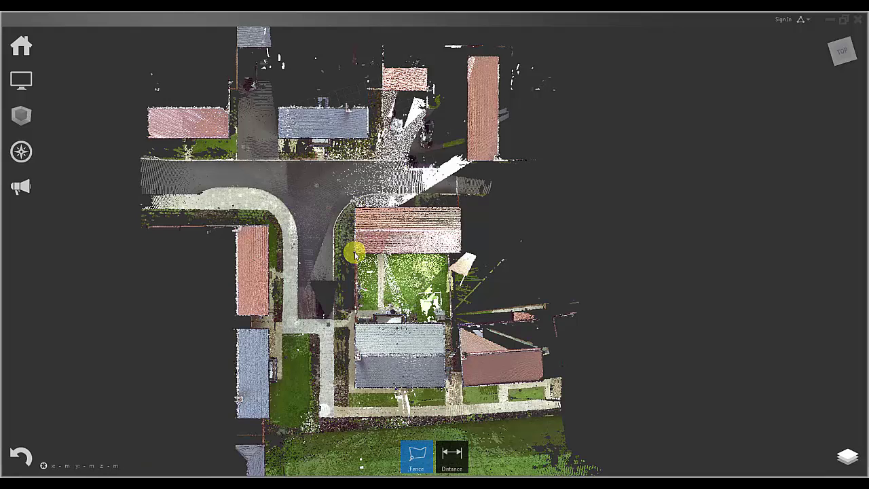
{"action": "left_click", "coordinate": [461, 210]}
{"action": "left_click", "coordinate": [364, 416]}
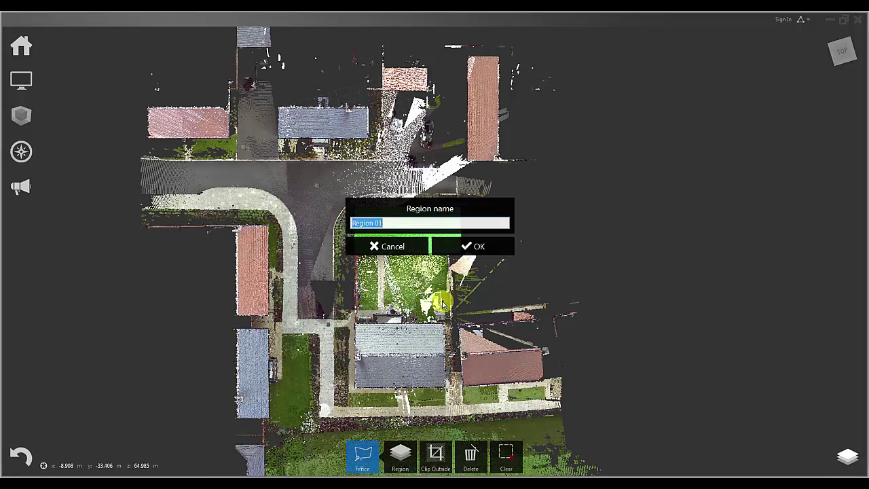
{"action": "type", "text": "Garage"}
{"action": "left_click", "coordinate": [478, 246]}
Step: Hide the House and Garage scan regions
{"action": "left_click", "coordinate": [846, 456]}
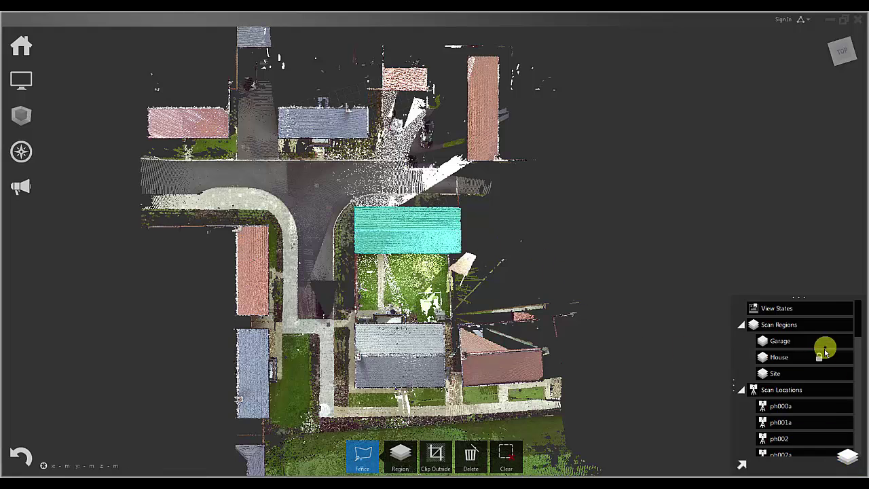
{"action": "left_click", "coordinate": [828, 357]}
{"action": "left_click", "coordinate": [829, 357]}
{"action": "left_click", "coordinate": [829, 341]}
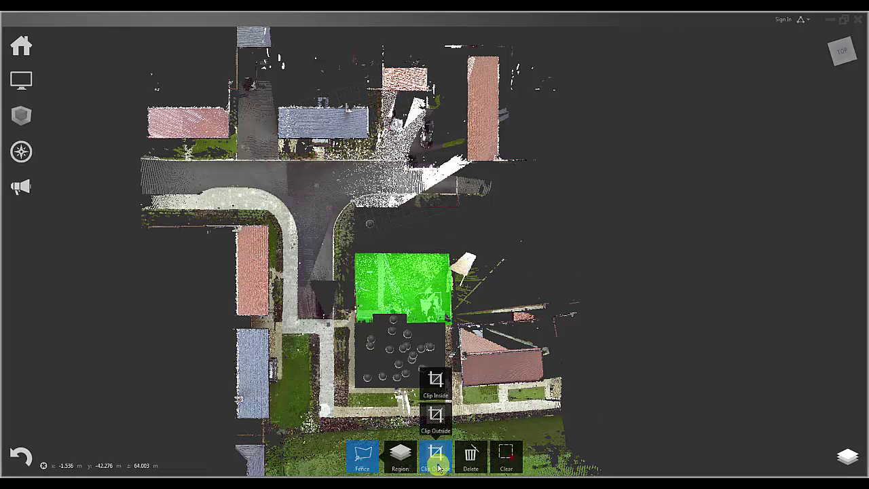
Step: Save the selected garden points as a region named Rear Garden and hide that region
{"action": "mouse_move", "coordinate": [409, 463]}
{"action": "left_click", "coordinate": [374, 423]}
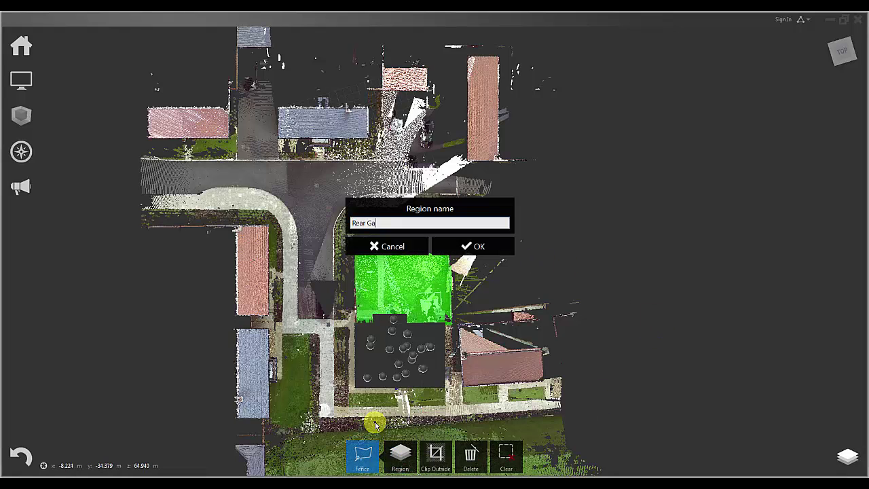
{"action": "left_click", "coordinate": [470, 245]}
{"action": "left_click", "coordinate": [847, 456]}
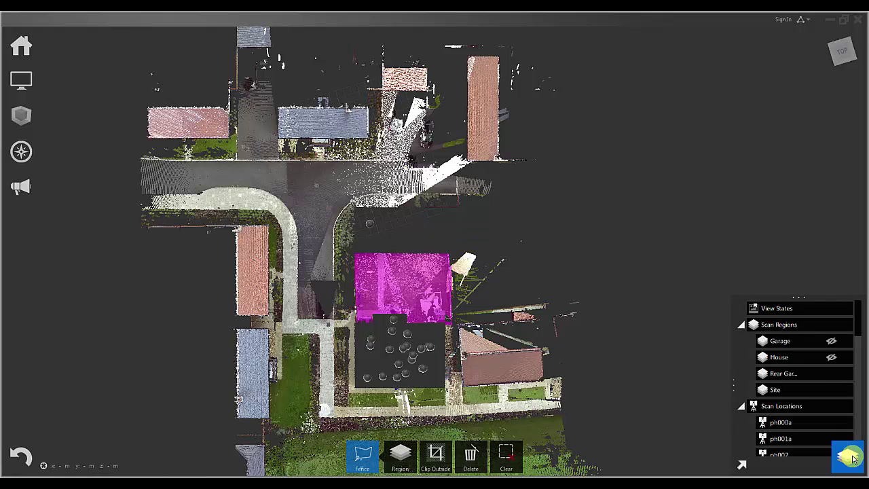
{"action": "left_click", "coordinate": [832, 371]}
Step: Fence-select the neighbouring red-roofed building with the stray points behind it, save it as a region named Next Door, and hide it
{"action": "left_click", "coordinate": [445, 255]}
{"action": "left_click", "coordinate": [447, 251]}
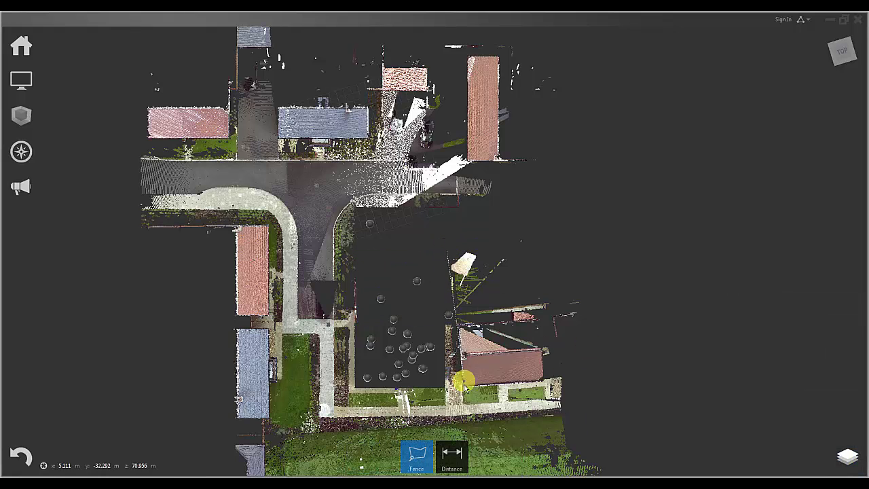
{"action": "left_click", "coordinate": [462, 383]}
{"action": "left_click", "coordinate": [611, 372]}
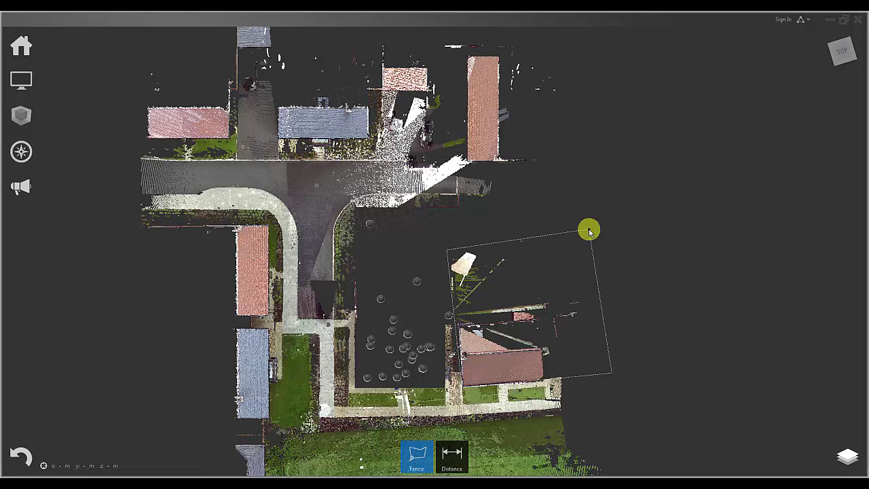
{"action": "key", "text": "Return"}
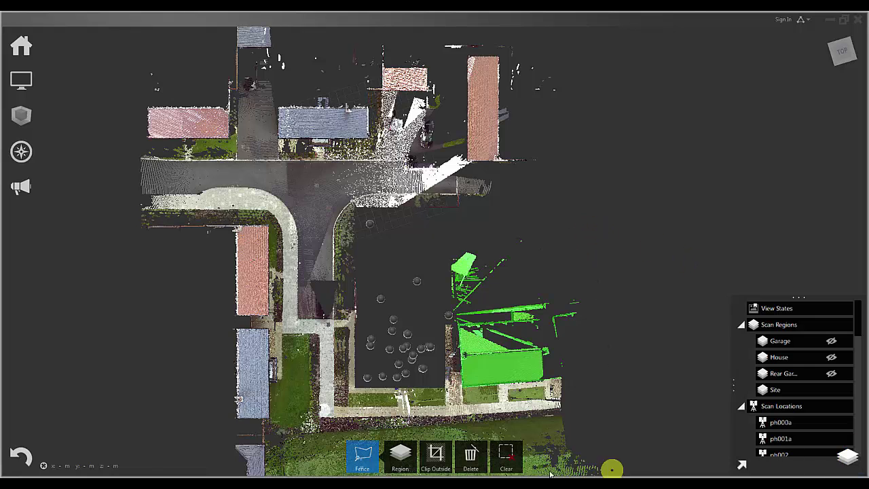
{"action": "left_click", "coordinate": [400, 455]}
{"action": "left_click", "coordinate": [331, 418]}
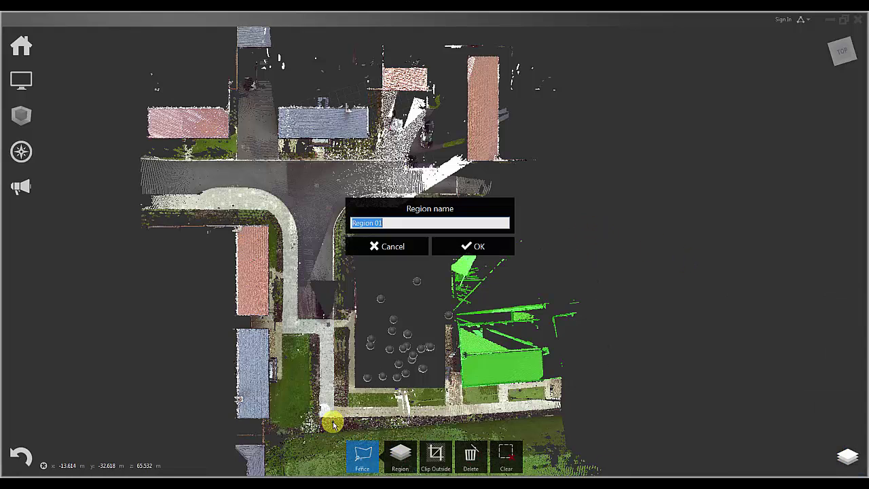
{"action": "left_click", "coordinate": [467, 248]}
{"action": "mouse_move", "coordinate": [846, 459]}
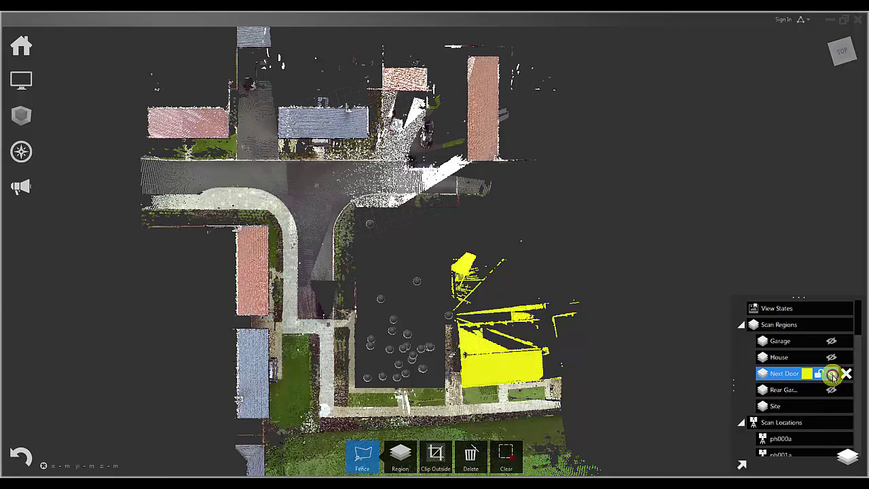
{"action": "left_click", "coordinate": [832, 374]}
Step: Display the remaining site in perspective from an angled view and turn off the mirror balls
{"action": "middle_click_drag", "start_coordinate": [579, 353], "coordinate": [540, 324], "text": "shift"}
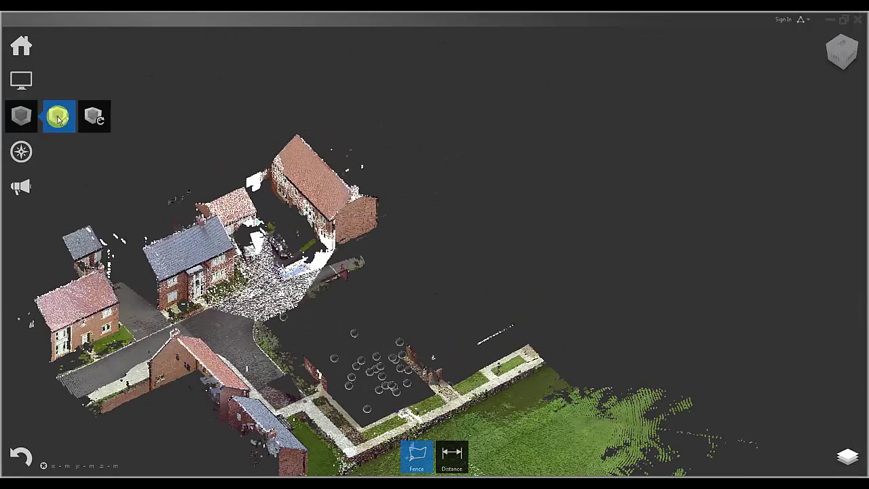
{"action": "mouse_move", "coordinate": [21, 81]}
{"action": "mouse_move", "coordinate": [169, 83]}
{"action": "left_click", "coordinate": [170, 194]}
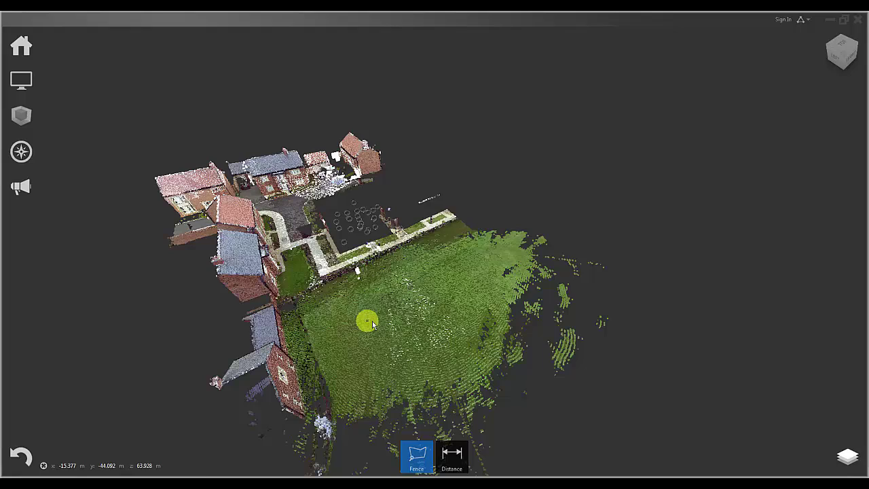
{"action": "mouse_move", "coordinate": [21, 80]}
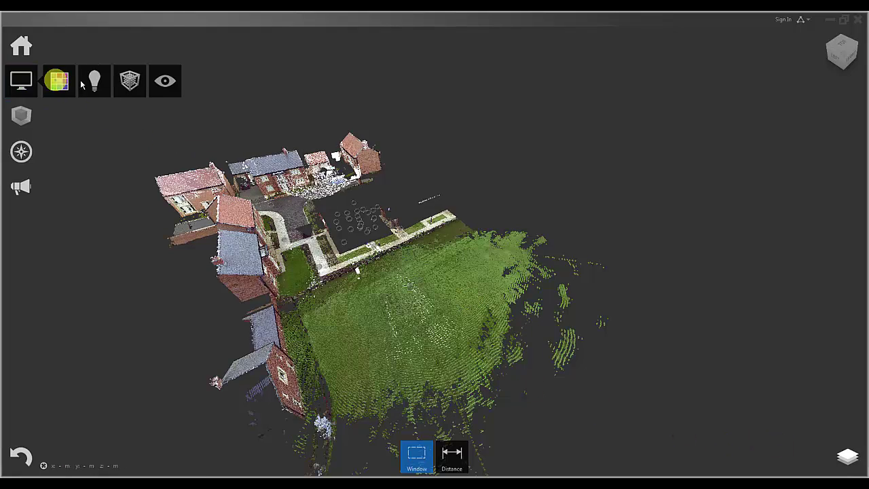
{"action": "mouse_move", "coordinate": [165, 81]}
{"action": "middle_click_drag", "start_coordinate": [438, 294], "coordinate": [410, 294], "text": "shift"}
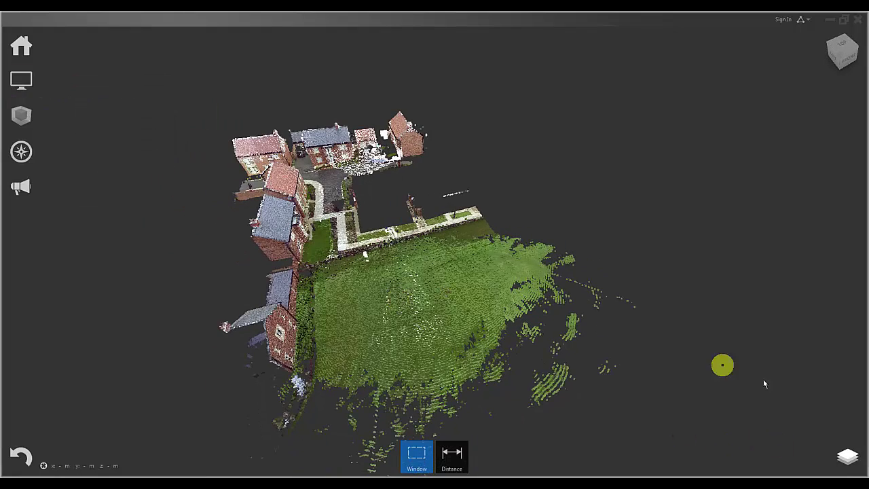
Step: Show the hidden Garage, House, Next Door and Rear Garden scan regions again
{"action": "mouse_move", "coordinate": [845, 451]}
{"action": "left_click", "coordinate": [832, 342]}
{"action": "left_click", "coordinate": [831, 373]}
{"action": "left_click", "coordinate": [832, 390]}
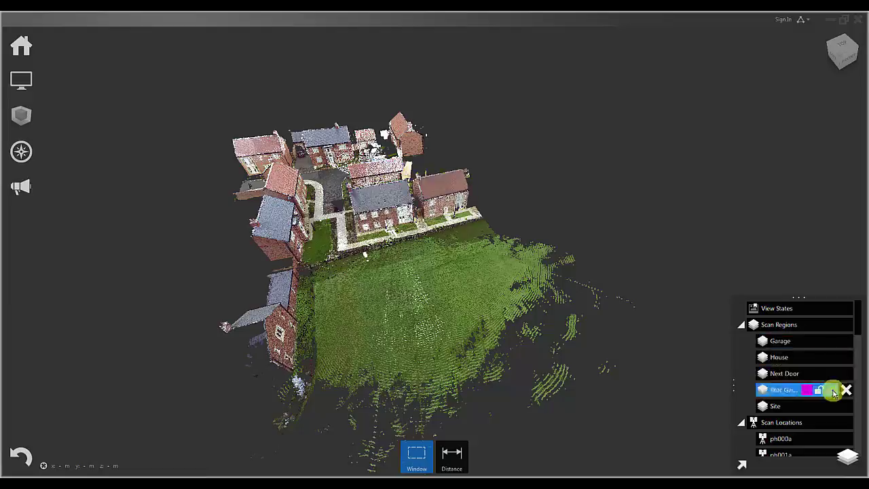
Step: Relocate the coordinate system origin to the paved path near the front corner of the house, by the lawn's edge
{"action": "middle_click_drag", "start_coordinate": [463, 277], "coordinate": [473, 365], "text": "shift"}
{"action": "middle_click_drag", "start_coordinate": [381, 252], "coordinate": [516, 282]}
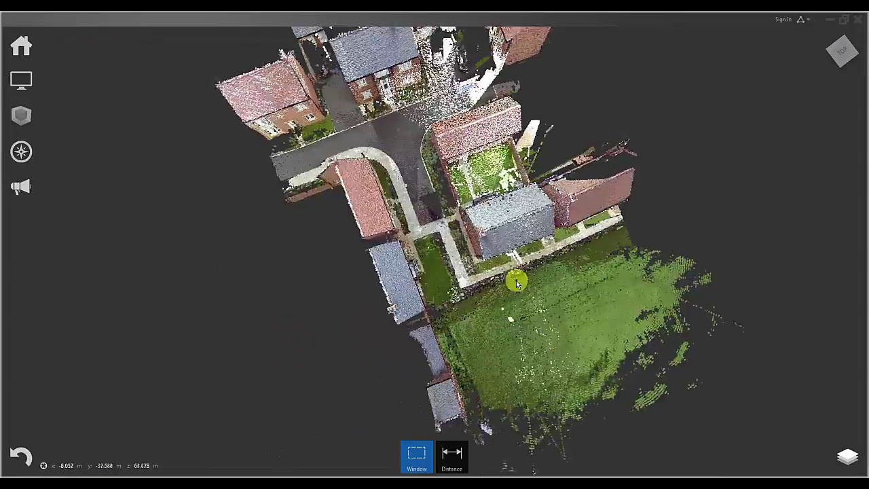
{"action": "scroll", "coordinate": [515, 285], "scroll_direction": "up", "scroll_amount": 8}
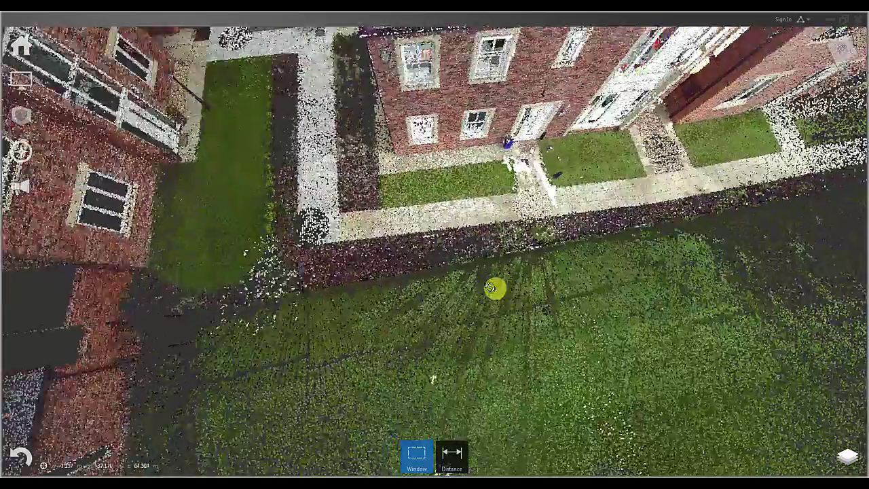
{"action": "left_click_drag", "start_coordinate": [493, 289], "coordinate": [471, 334]}
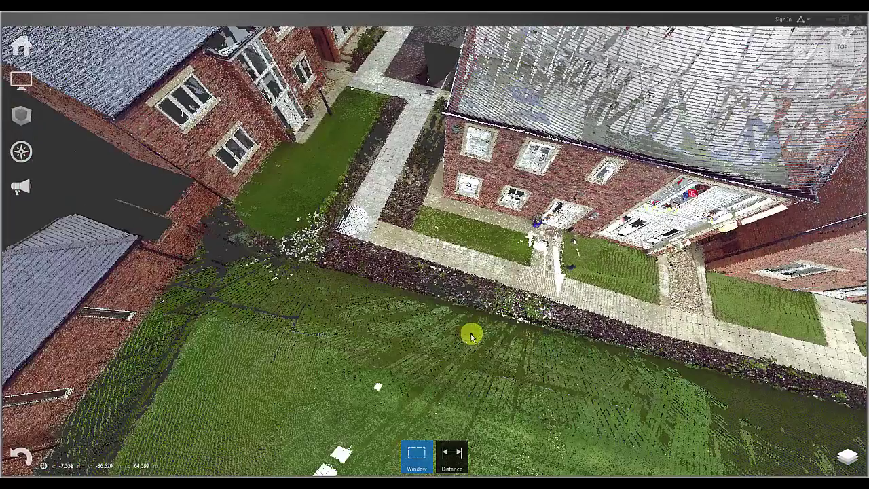
{"action": "left_click", "coordinate": [19, 83]}
{"action": "left_click", "coordinate": [165, 80]}
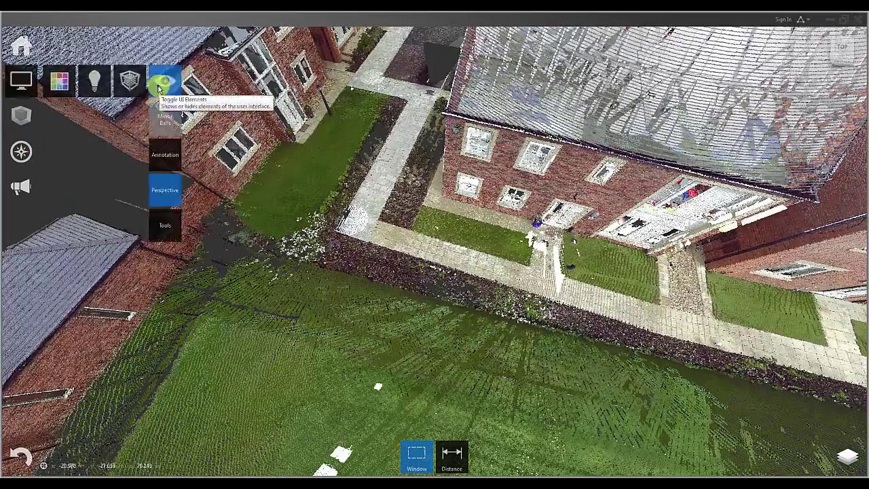
{"action": "left_click", "coordinate": [175, 217]}
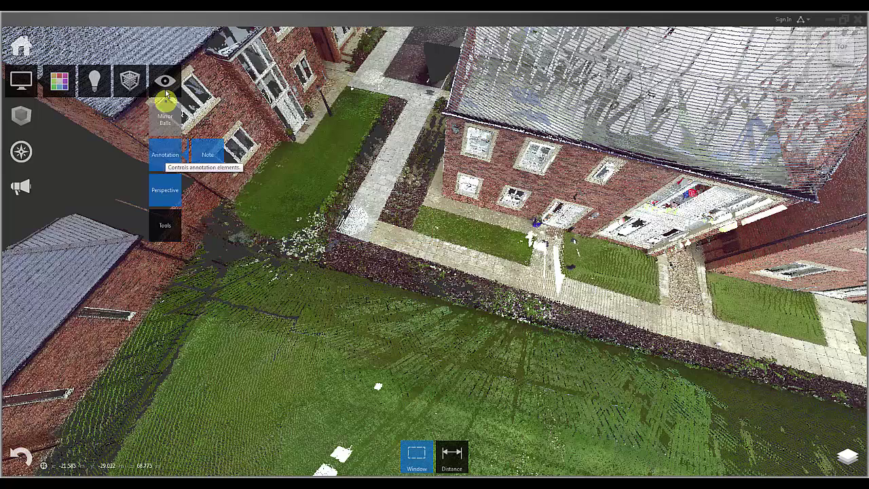
{"action": "mouse_move", "coordinate": [135, 84]}
{"action": "left_click", "coordinate": [136, 161]}
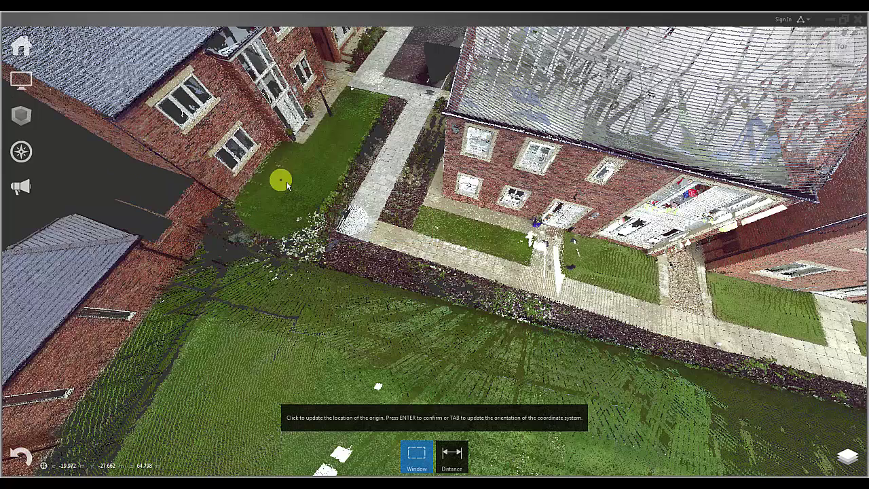
{"action": "left_click", "coordinate": [411, 232]}
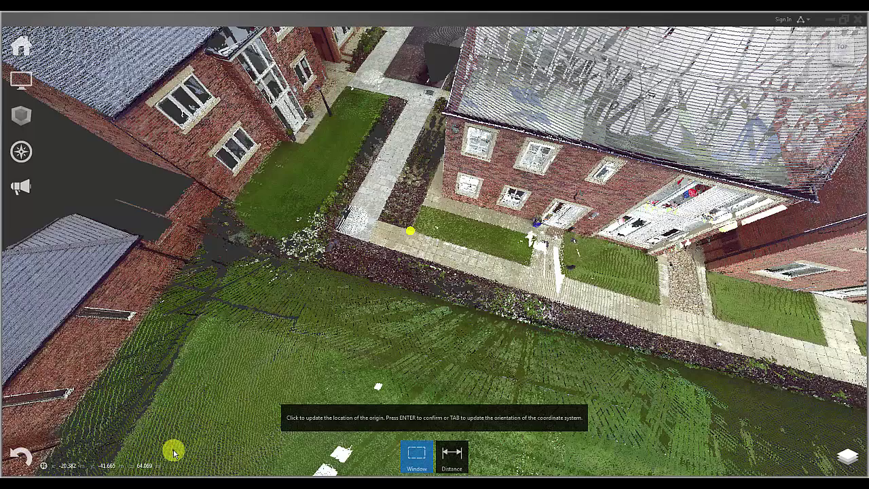
{"action": "key", "text": "Return"}
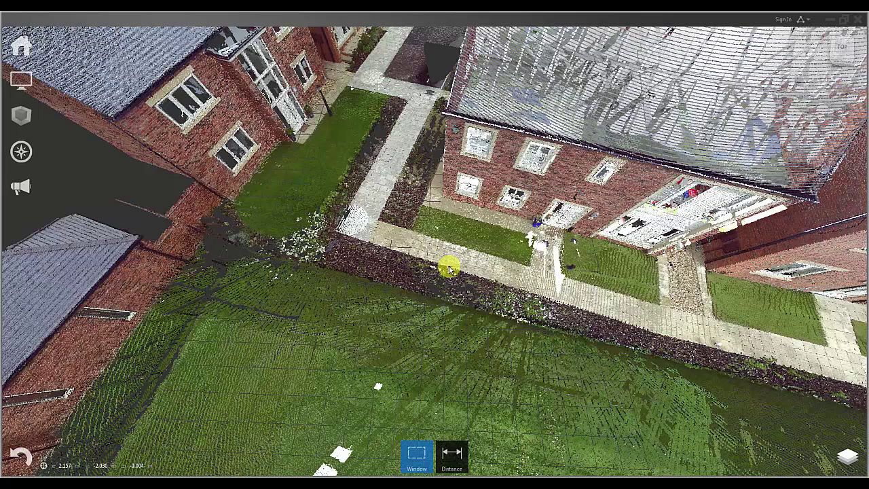
Step: Save the project and begin an export into the Project House folder on the desktop
{"action": "mouse_move", "coordinate": [46, 57]}
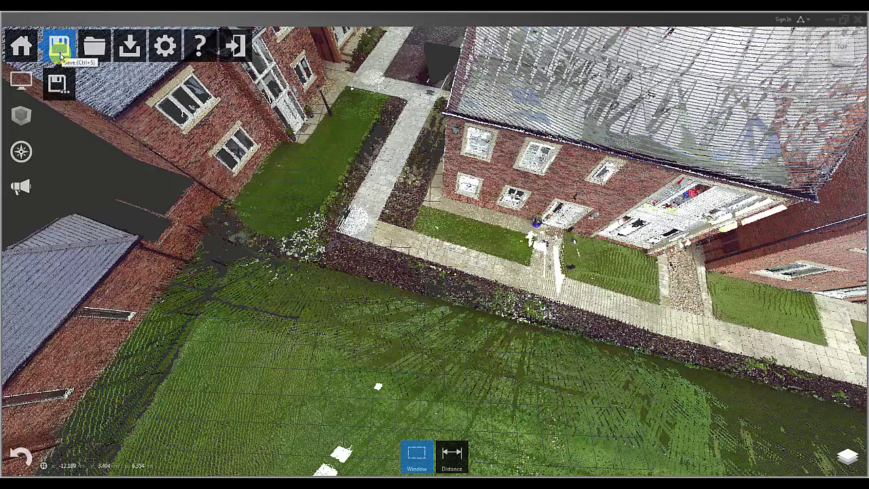
{"action": "left_click", "coordinate": [61, 55]}
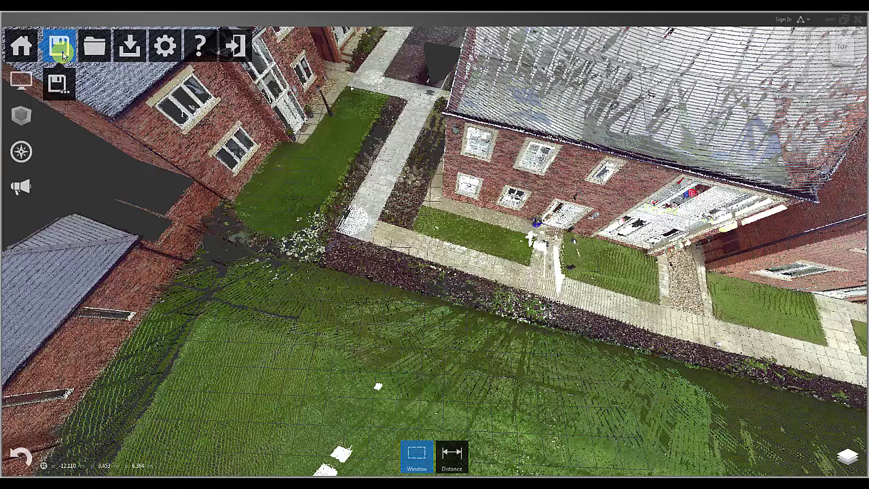
{"action": "mouse_move", "coordinate": [19, 43]}
{"action": "mouse_move", "coordinate": [121, 55]}
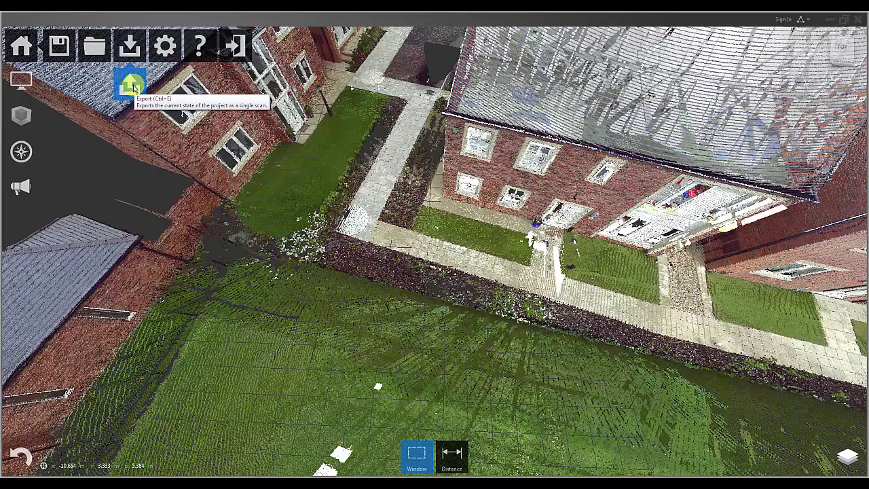
{"action": "left_click", "coordinate": [133, 85]}
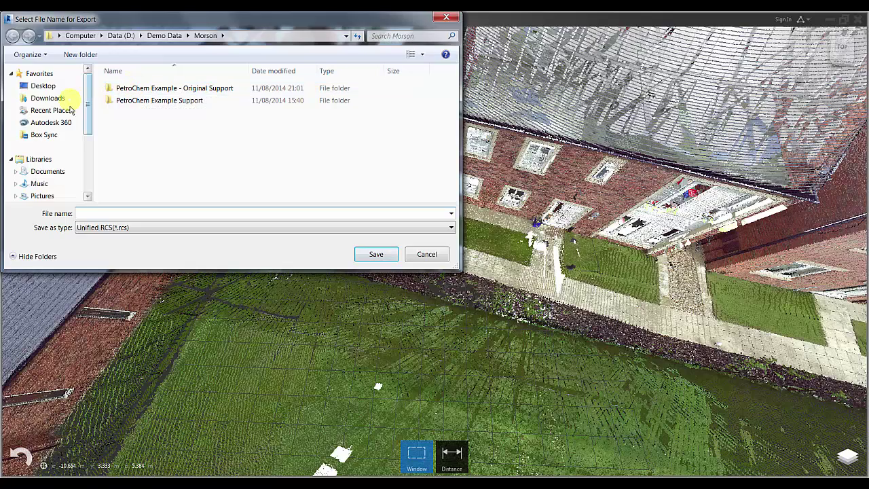
{"action": "left_click", "coordinate": [43, 87]}
{"action": "double_click", "coordinate": [163, 174]}
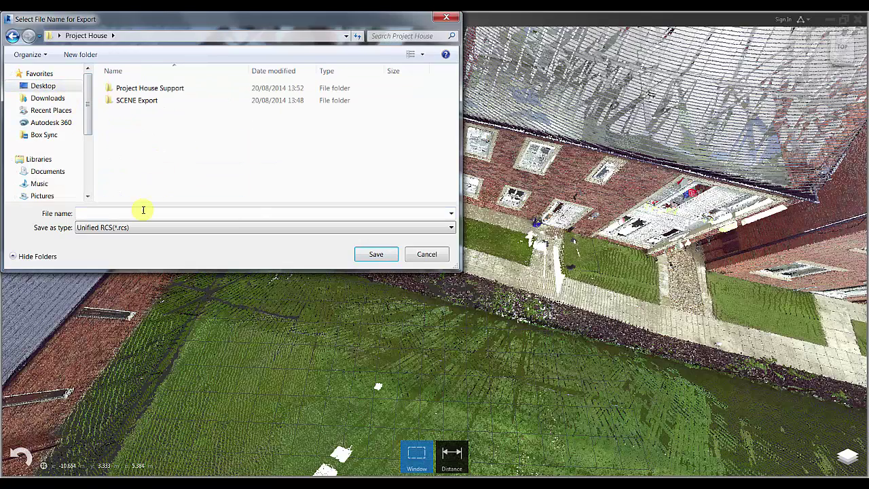
Step: Export the project scans as a Unified RCS file named Project House (Unified and Sampled), opening the unify settings before starting the unification
{"action": "left_click", "coordinate": [141, 229]}
{"action": "left_click", "coordinate": [139, 214]}
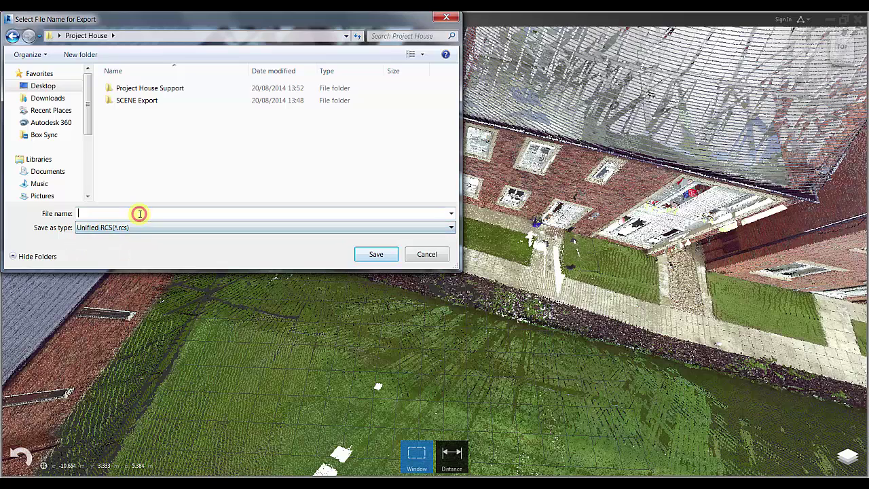
{"action": "left_click", "coordinate": [139, 213]}
{"action": "type", "text": "Projec"}
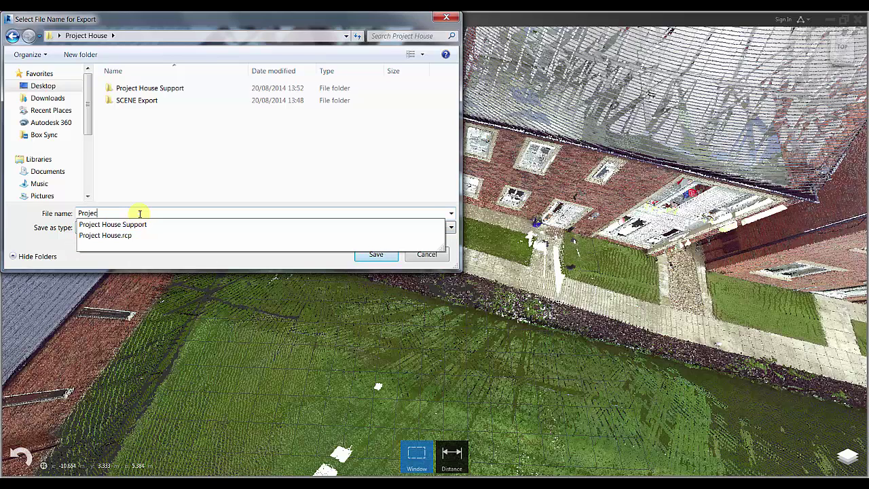
{"action": "type", "text": "t House (Unified and Sampled"}
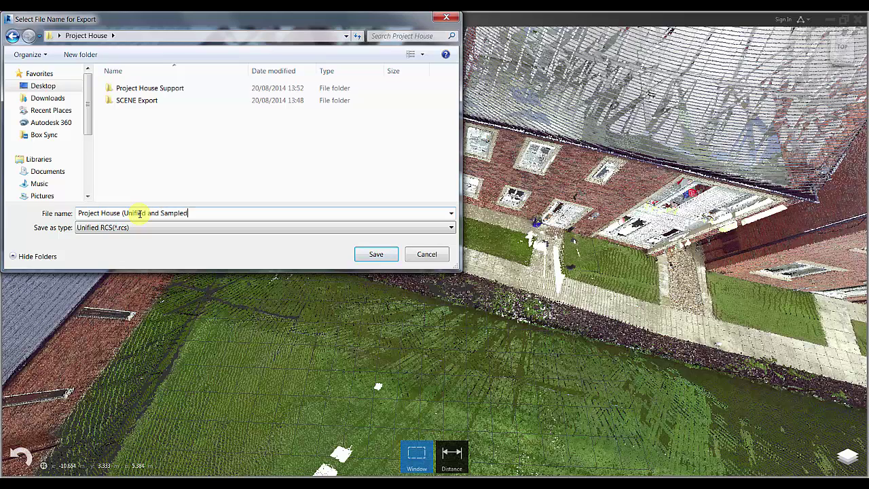
{"action": "type", "text": ")"}
{"action": "left_click", "coordinate": [377, 254]}
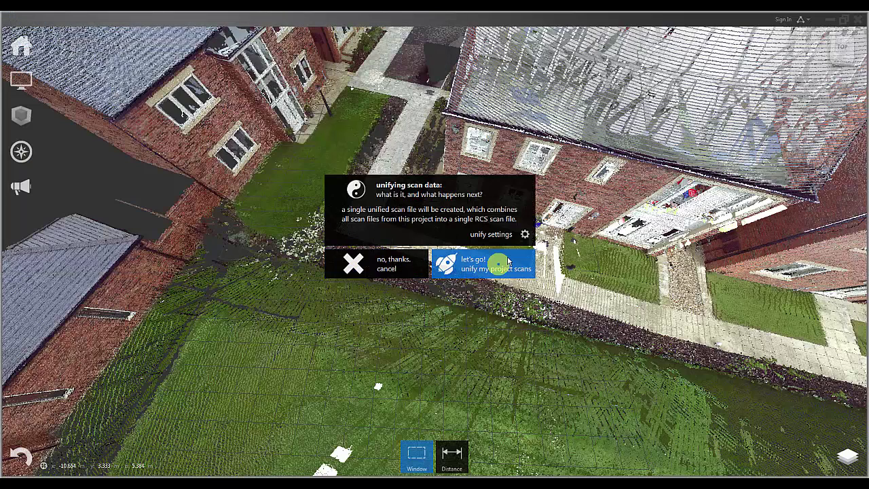
{"action": "left_click", "coordinate": [526, 235]}
{"action": "left_click_drag", "start_coordinate": [597, 258], "coordinate": [600, 260]}
{"action": "left_click", "coordinate": [498, 261]}
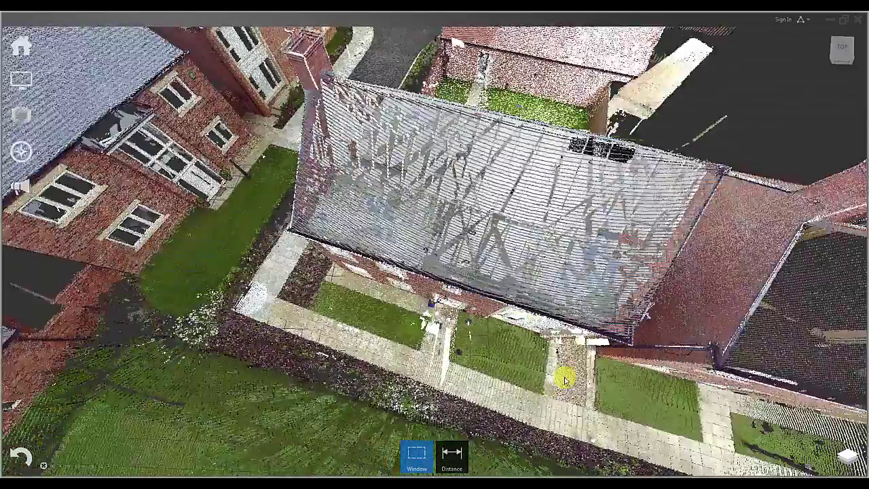
Step: Isolate the house by hiding the Garage, Next Door, Rear Garden and Site scan regions
{"action": "scroll", "coordinate": [564, 378], "scroll_direction": "down", "scroll_amount": 8}
{"action": "left_click", "coordinate": [848, 457]}
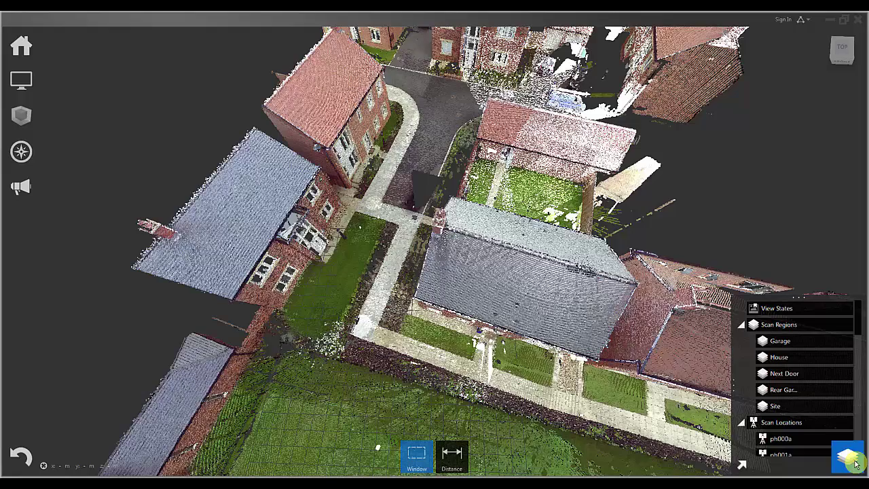
{"action": "left_click", "coordinate": [831, 341]}
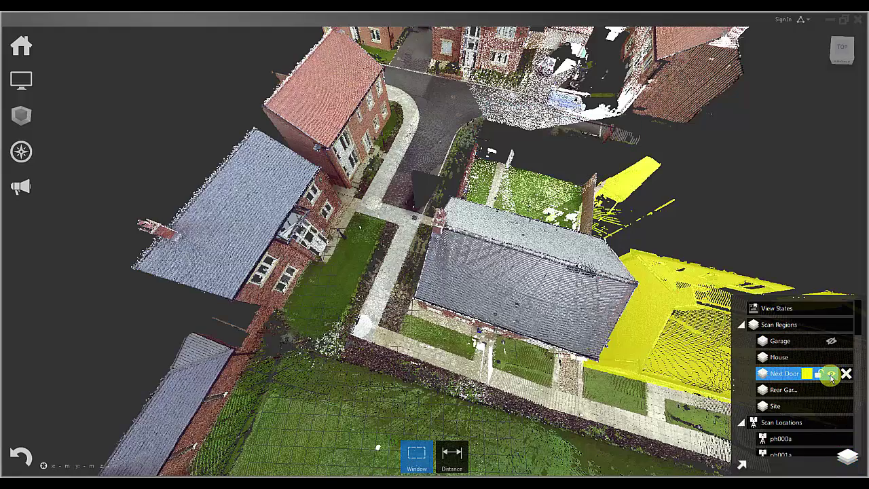
{"action": "left_click", "coordinate": [831, 373]}
{"action": "left_click", "coordinate": [831, 390]}
{"action": "left_click", "coordinate": [830, 405]}
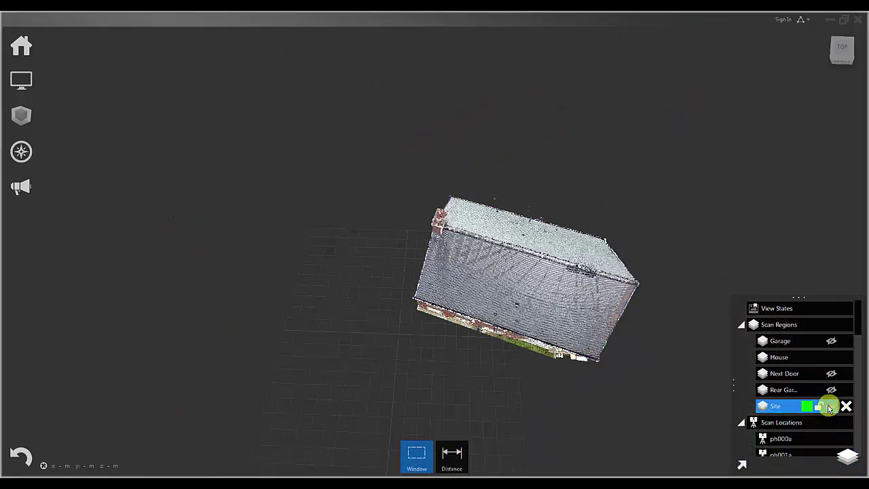
Step: Export the isolated house as a Unified RCS file named Isolated Project House in the Project House folder
{"action": "left_click_drag", "start_coordinate": [570, 328], "coordinate": [529, 311]}
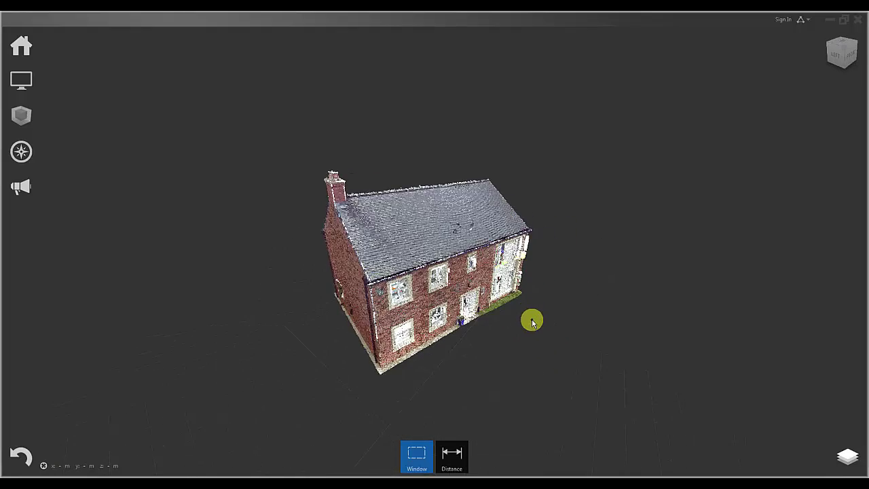
{"action": "left_click", "coordinate": [129, 84]}
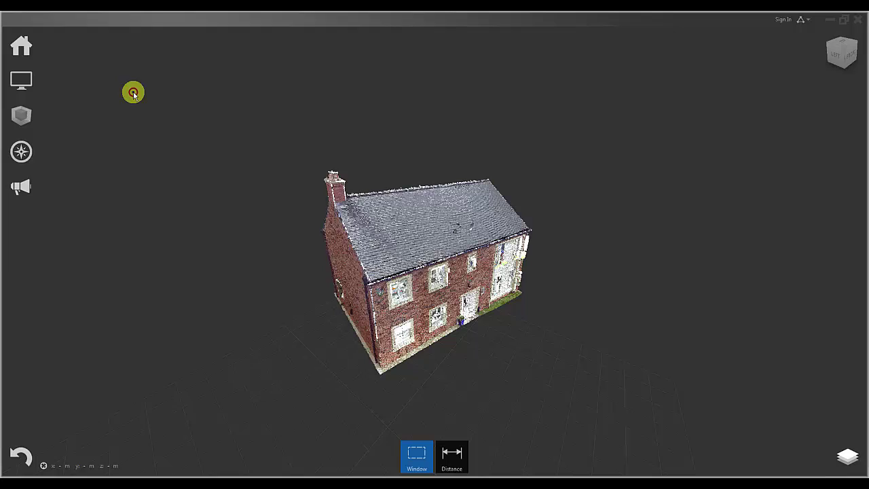
{"action": "left_click", "coordinate": [134, 214]}
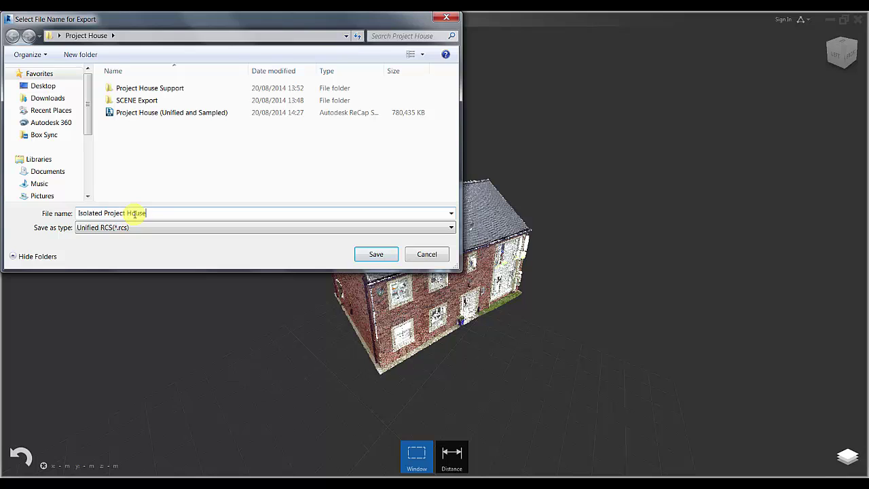
{"action": "left_click", "coordinate": [375, 255]}
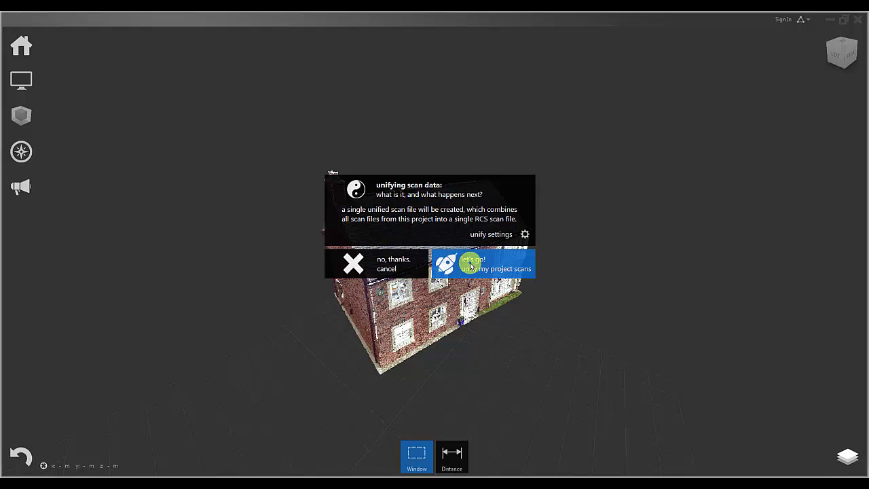
{"action": "left_click", "coordinate": [515, 266]}
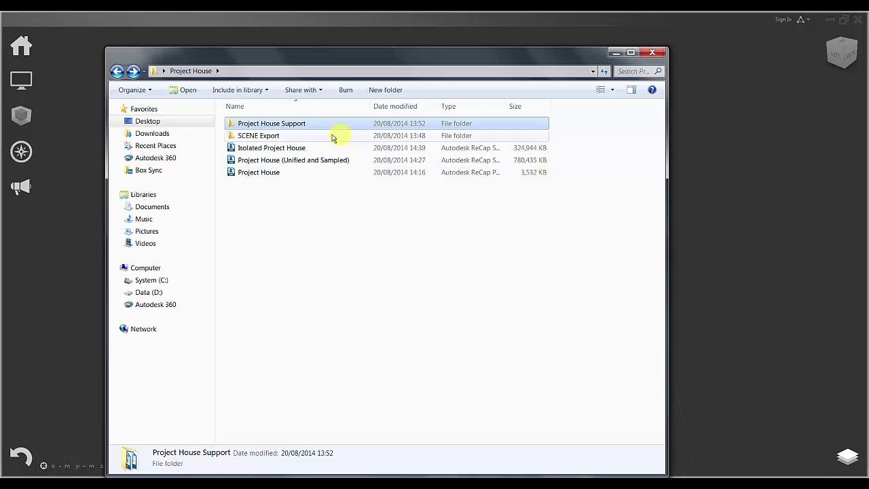
Step: In Windows Explorer, examine the scan files in the Project House Support folder and return to the Project House folder
{"action": "double_click", "coordinate": [293, 123]}
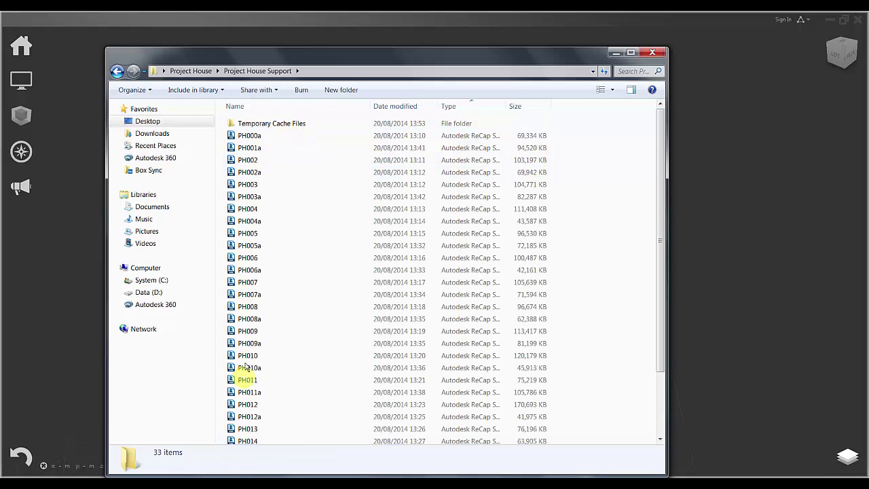
{"action": "left_click", "coordinate": [115, 72]}
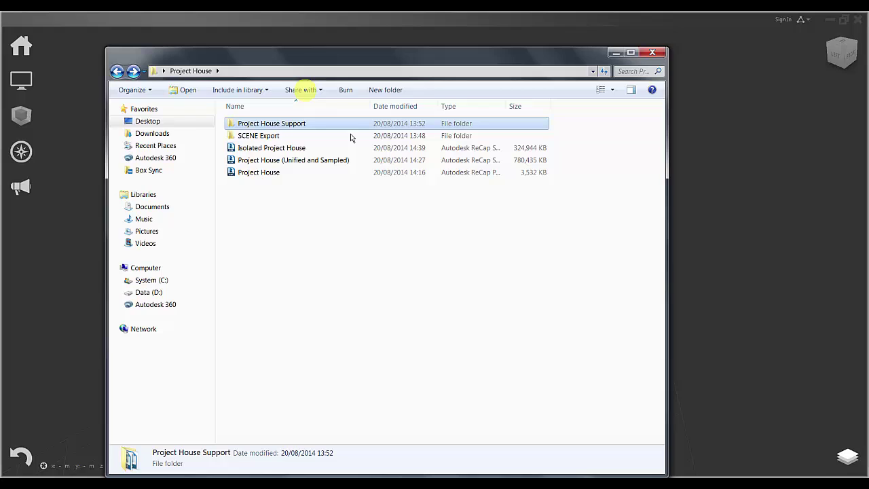